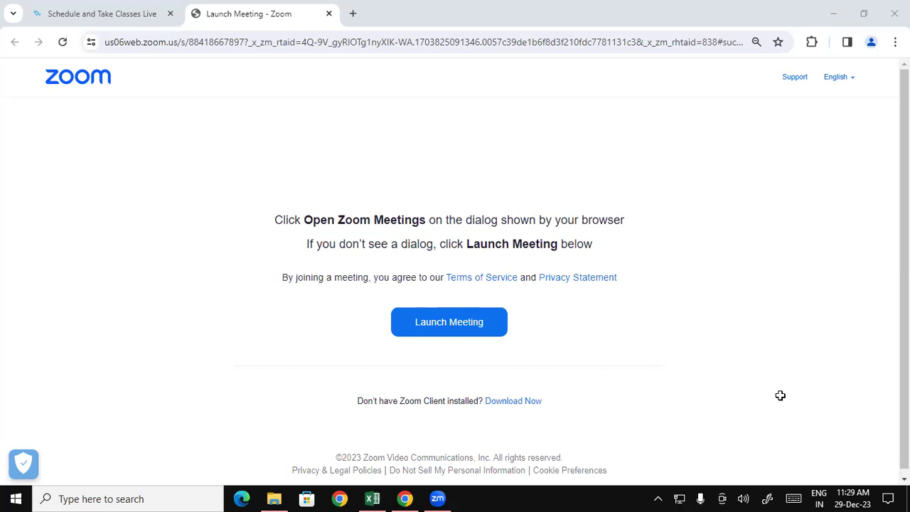
- Leave the Chrome Zoom page and bring up the Excel workbook titled 'USE OF CHOOSE FORMULA'
{"action": "key", "text": "alt+Tab"}
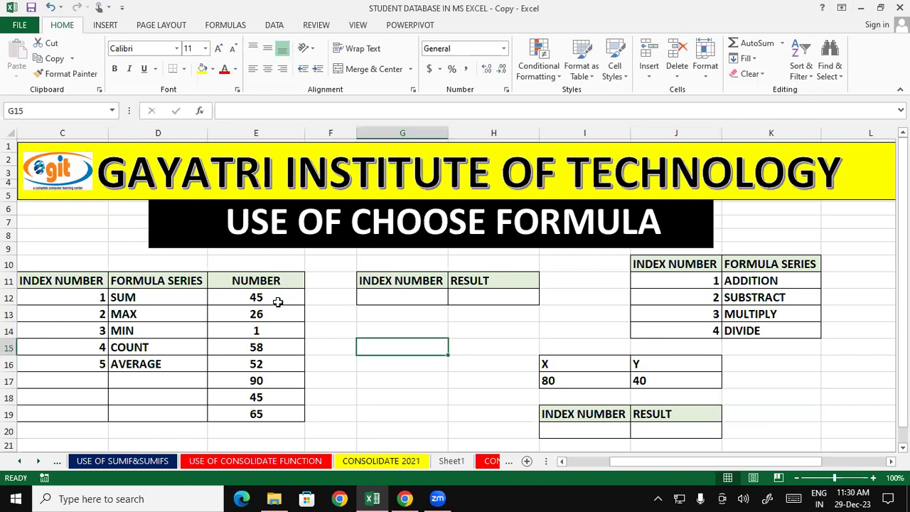
{"action": "left_click_drag", "start_coordinate": [276, 298], "coordinate": [279, 398]}
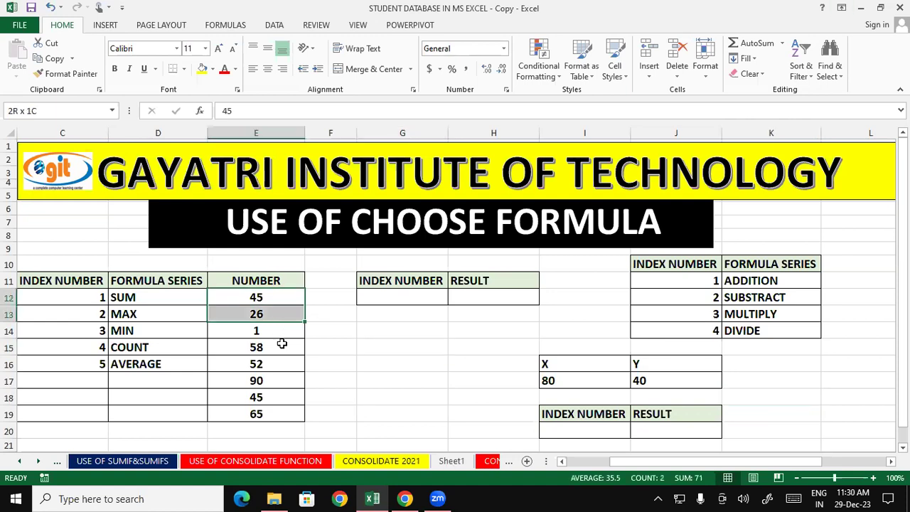
{"action": "left_click", "coordinate": [377, 400]}
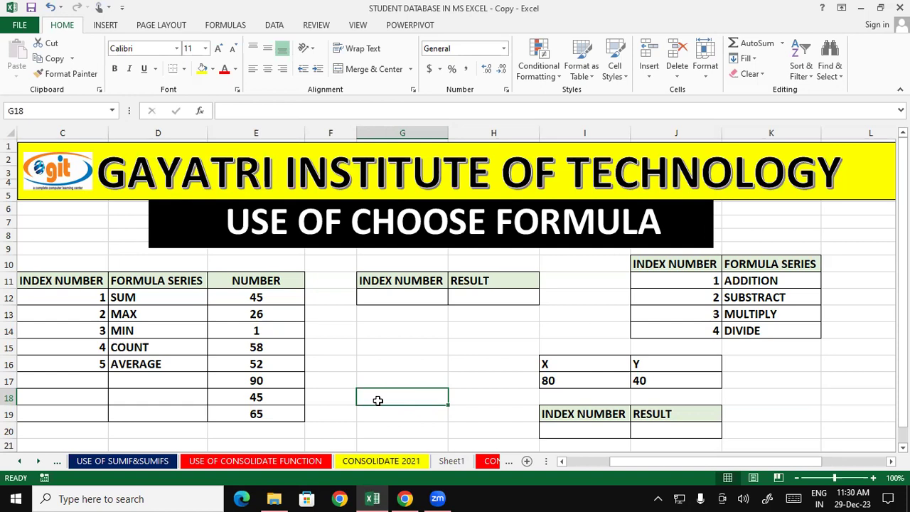
{"action": "left_click", "coordinate": [366, 346]}
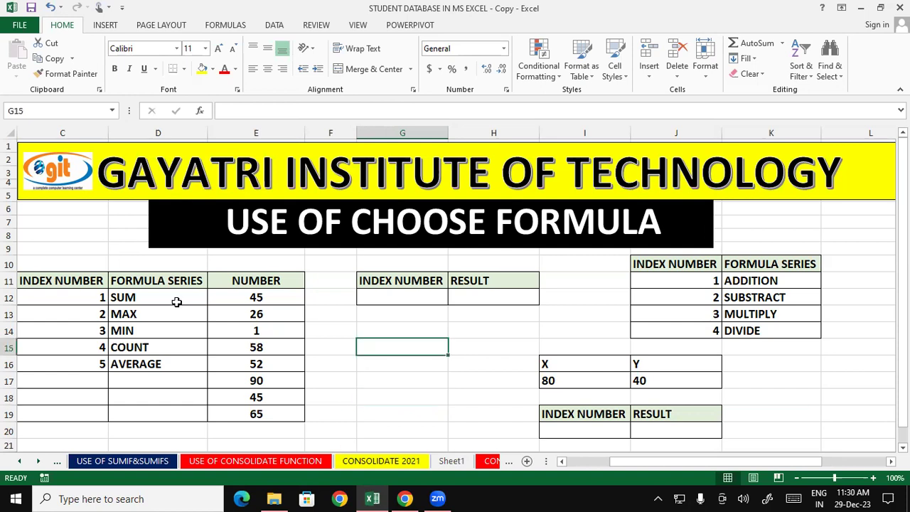
{"action": "left_click", "coordinate": [74, 298]}
{"action": "left_click", "coordinate": [128, 294]}
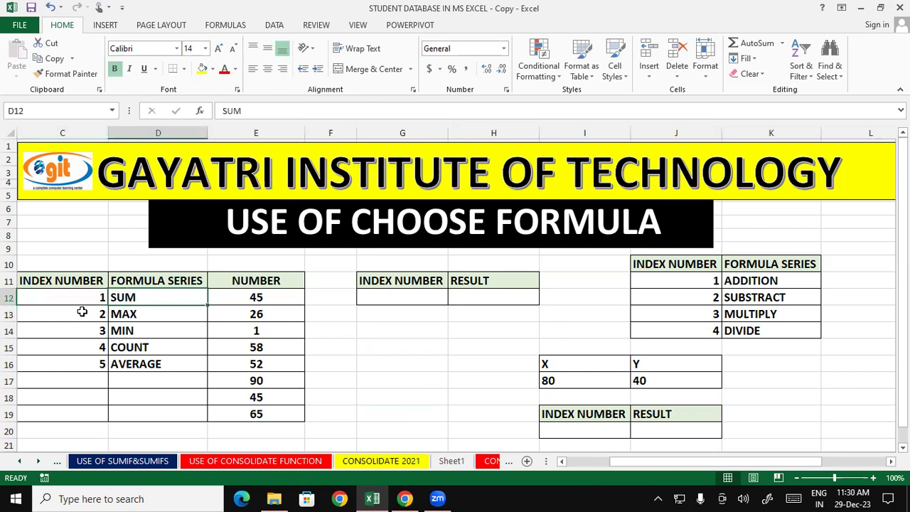
{"action": "left_click", "coordinate": [81, 312]}
{"action": "left_click", "coordinate": [148, 315]}
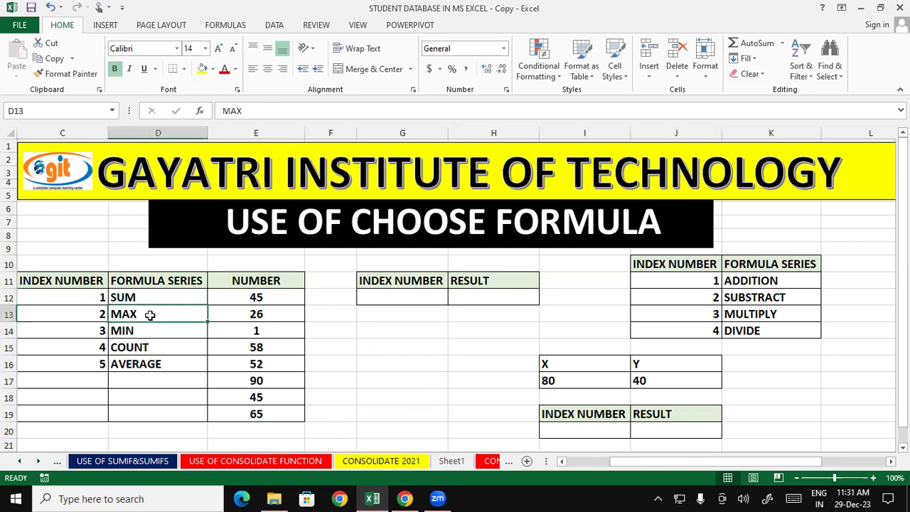
{"action": "left_click", "coordinate": [97, 329]}
{"action": "left_click", "coordinate": [148, 330]}
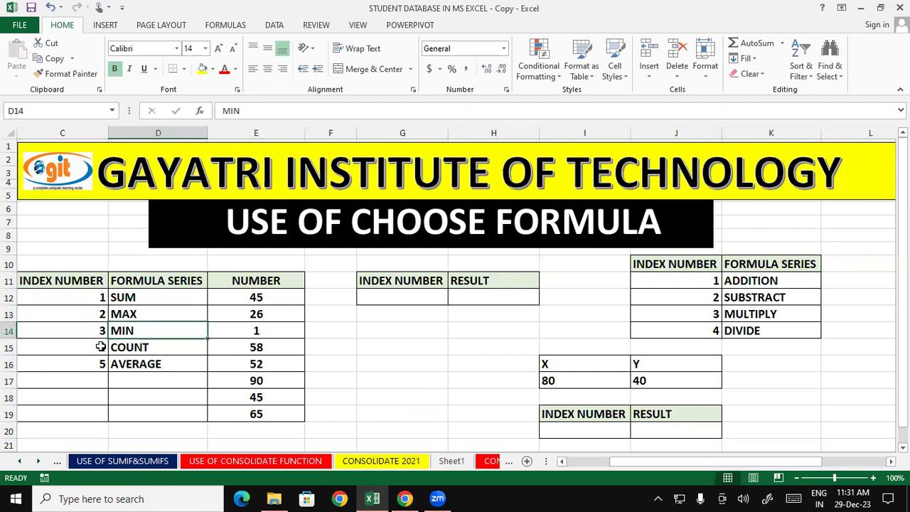
{"action": "left_click", "coordinate": [156, 347]}
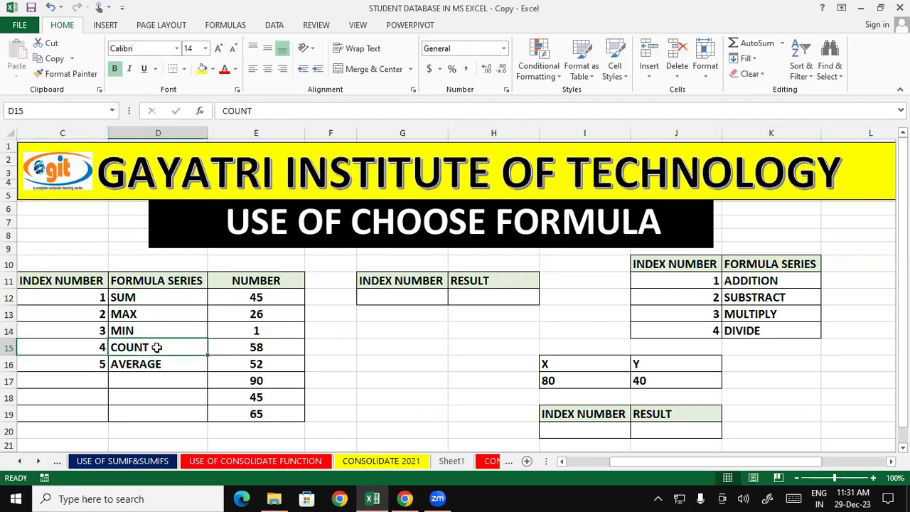
{"action": "left_click", "coordinate": [61, 366]}
{"action": "left_click", "coordinate": [179, 363]}
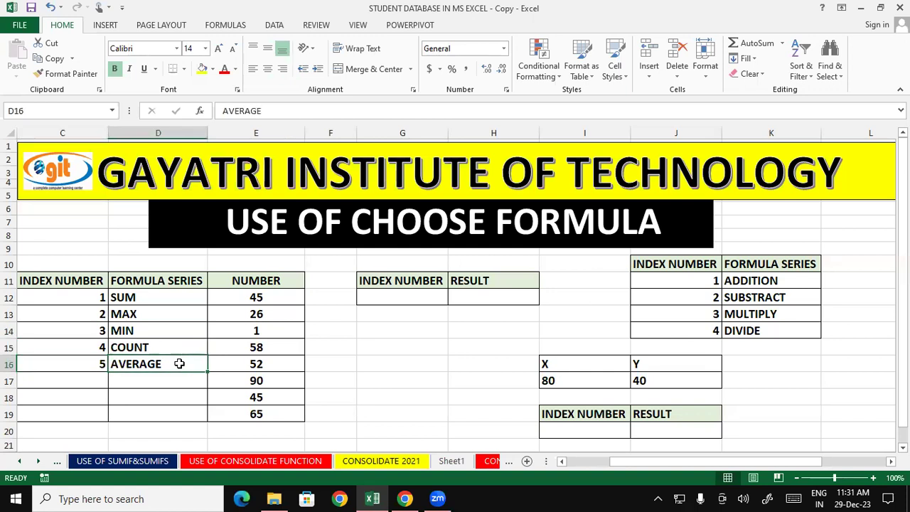
{"action": "left_click", "coordinate": [410, 296]}
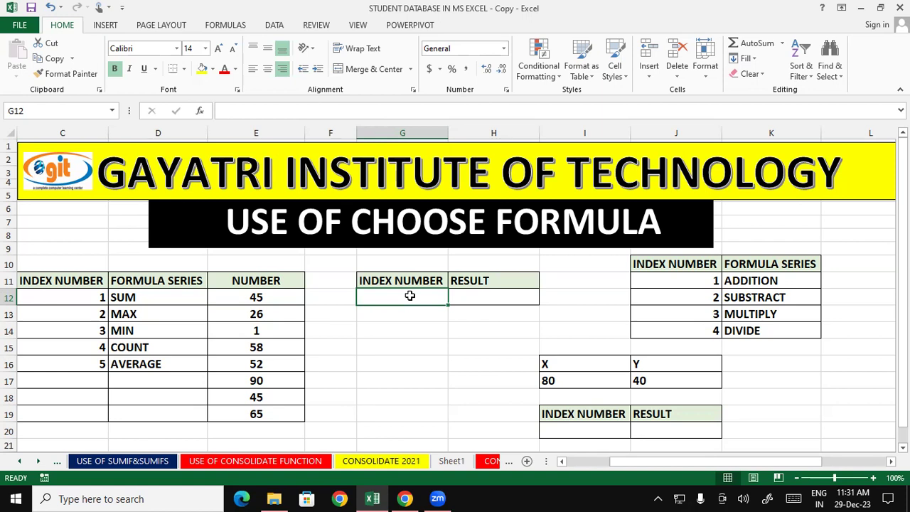
- Highlight the NUMBER values in column E that are being discussed
{"action": "left_click", "coordinate": [469, 367]}
{"action": "left_click", "coordinate": [424, 364]}
{"action": "left_click", "coordinate": [471, 366]}
{"action": "left_click", "coordinate": [406, 327]}
{"action": "left_click", "coordinate": [435, 361]}
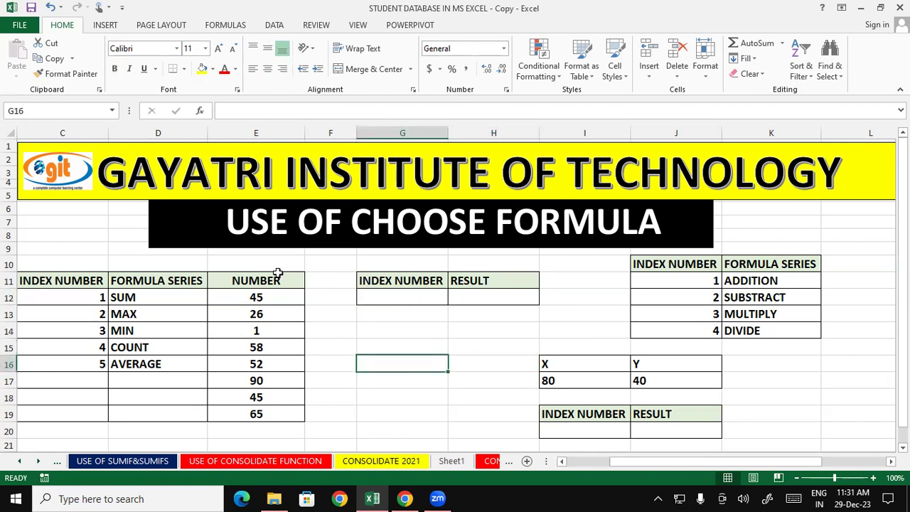
{"action": "left_click_drag", "start_coordinate": [278, 273], "coordinate": [283, 384]}
{"action": "left_click", "coordinate": [411, 351]}
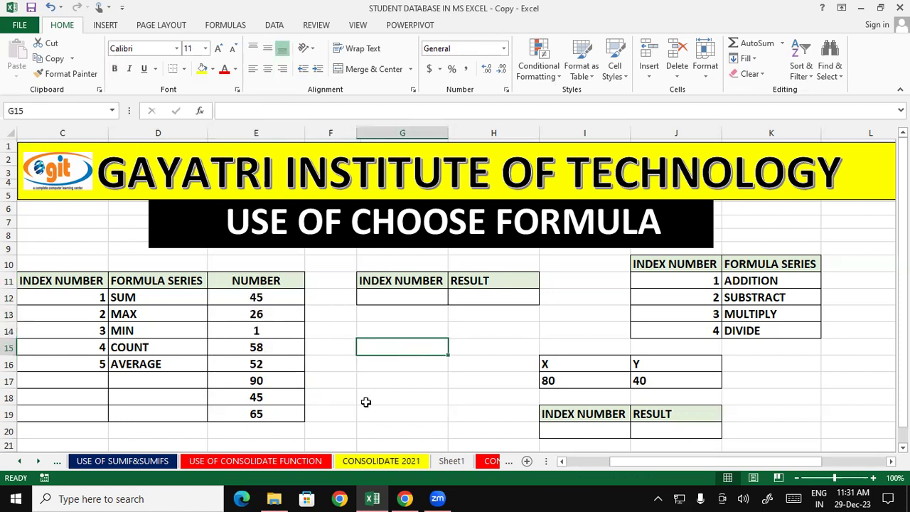
- Copy index number 2 from C13 into G12 and clear the copy marquee
{"action": "left_click", "coordinate": [72, 316]}
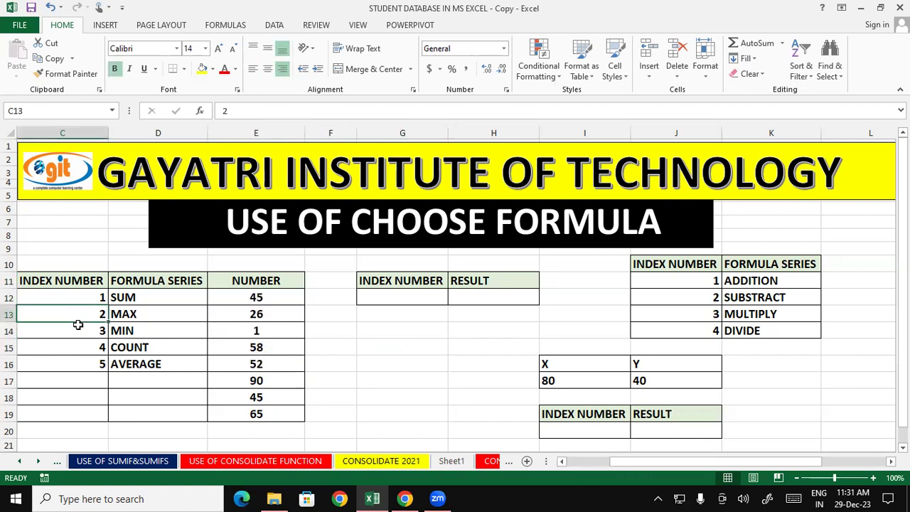
{"action": "right_click", "coordinate": [84, 310]}
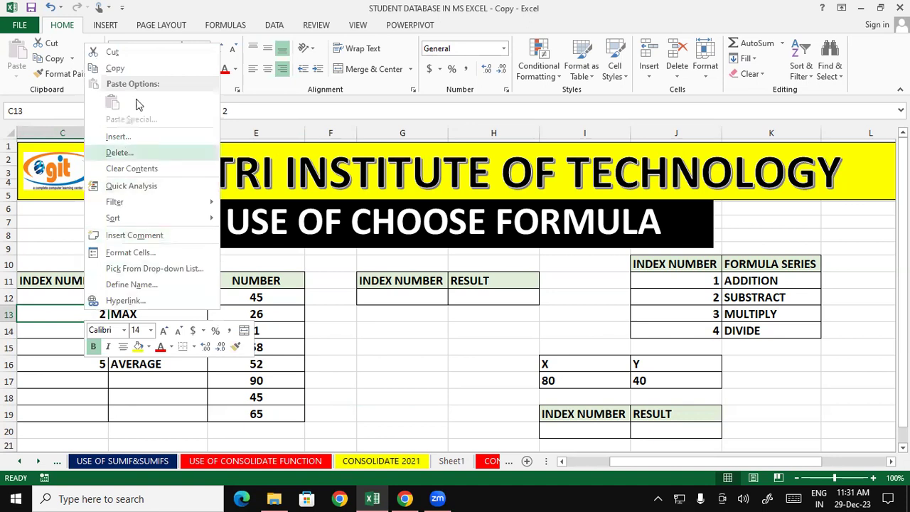
{"action": "left_click", "coordinate": [114, 67]}
{"action": "right_click", "coordinate": [388, 297]}
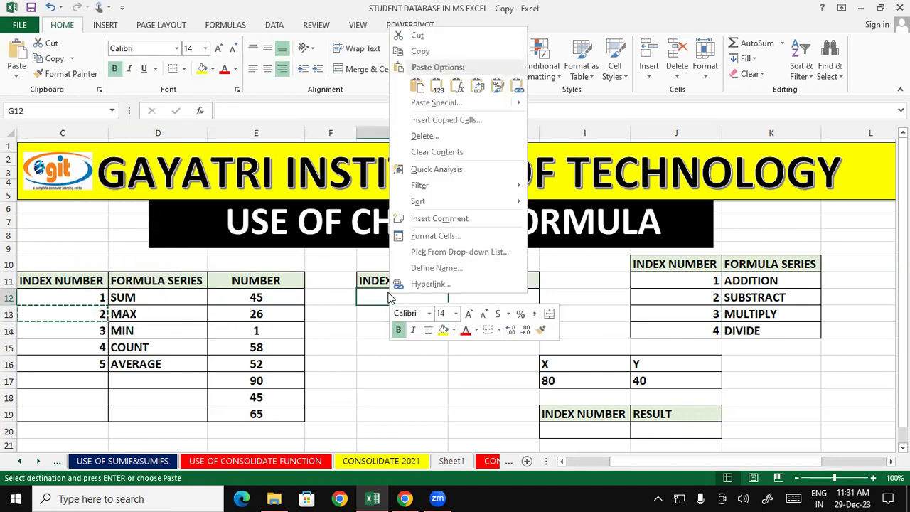
{"action": "left_click", "coordinate": [417, 85]}
{"action": "left_click", "coordinate": [361, 410]}
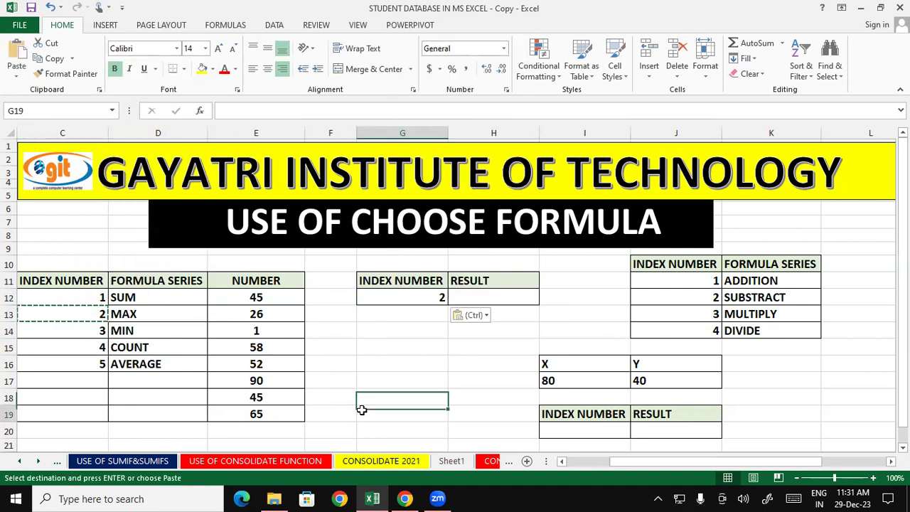
{"action": "left_click", "coordinate": [413, 363]}
{"action": "key", "text": "Escape"}
- Review the empty RESULT cell H12 and the pasted index 2 in G12
{"action": "left_click", "coordinate": [497, 347]}
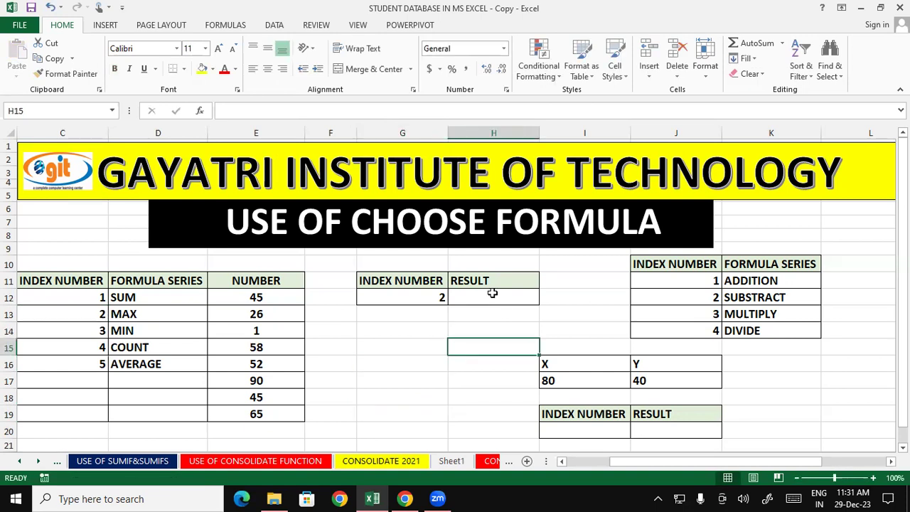
{"action": "left_click", "coordinate": [492, 293]}
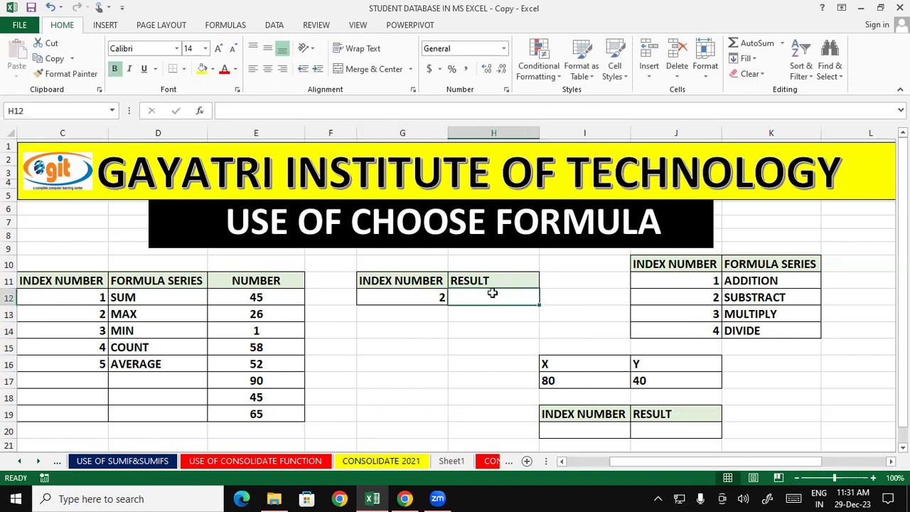
{"action": "left_click", "coordinate": [442, 359]}
{"action": "left_click", "coordinate": [90, 318]}
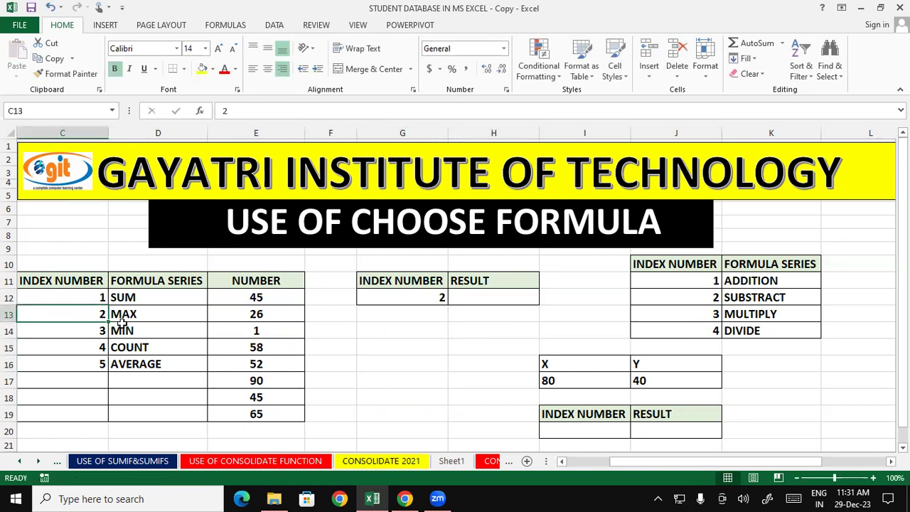
{"action": "left_click", "coordinate": [449, 407]}
{"action": "left_click", "coordinate": [487, 296]}
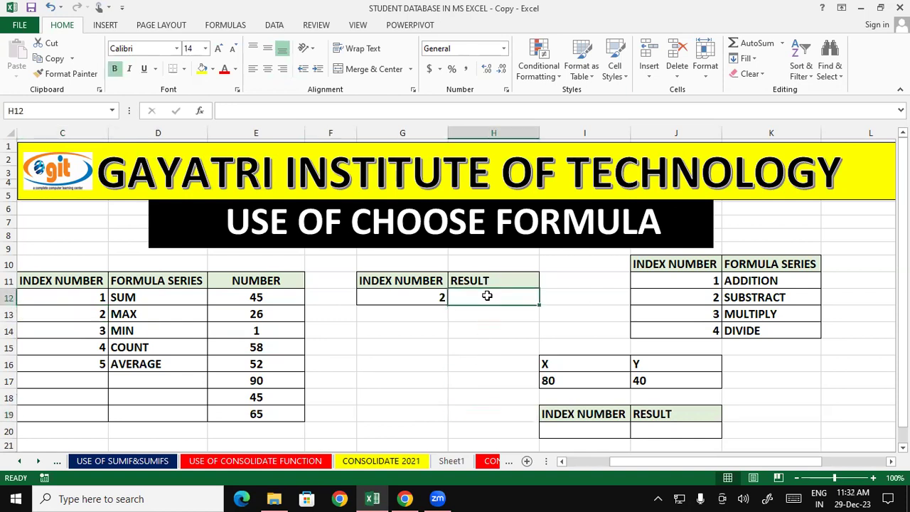
{"action": "left_click", "coordinate": [420, 295]}
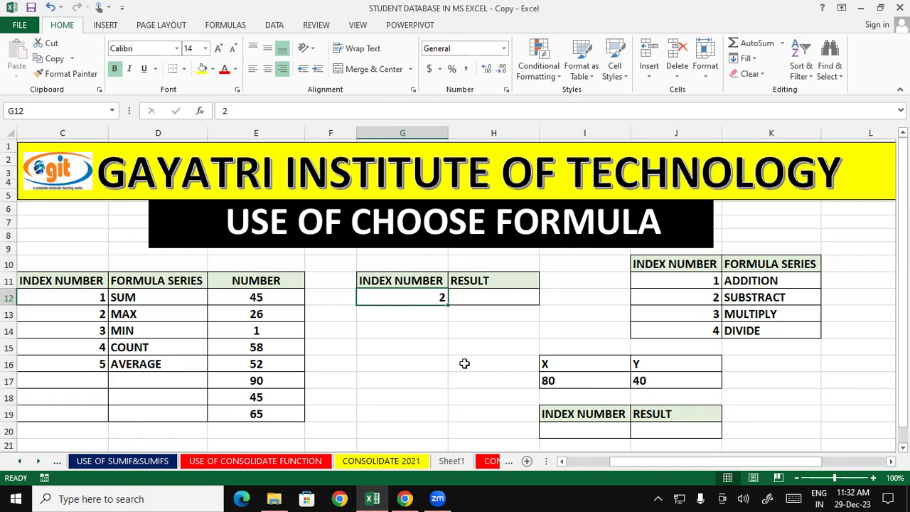
- In H12 write =CHOOSE(G12,sum(E12:E19),max(E12:E19) using G12 as the index
{"action": "left_click", "coordinate": [464, 363]}
{"action": "left_click", "coordinate": [469, 292]}
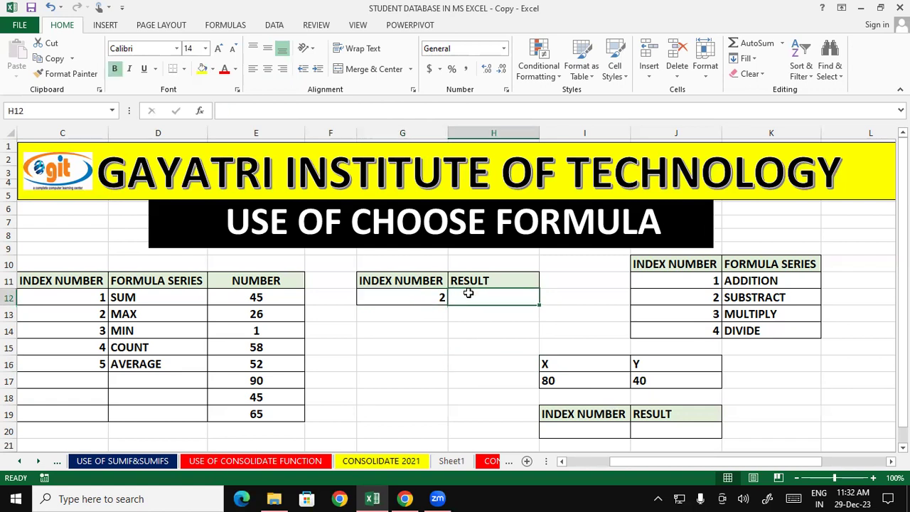
{"action": "type", "text": "=choose"}
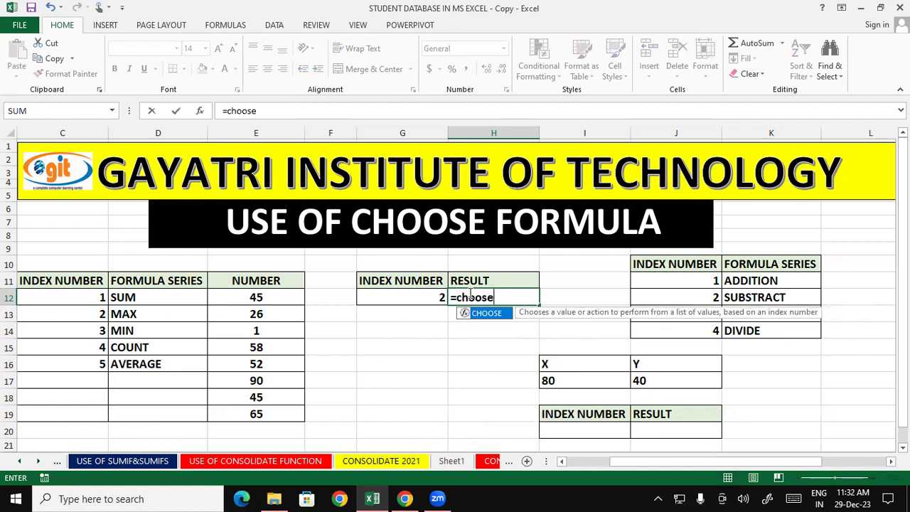
{"action": "key", "text": "Tab"}
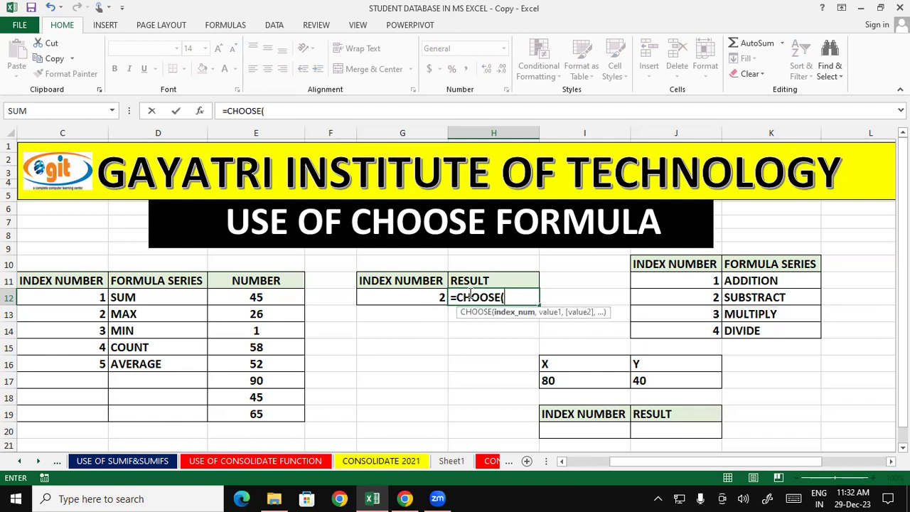
{"action": "left_click", "coordinate": [428, 297]}
{"action": "type", "text": ","}
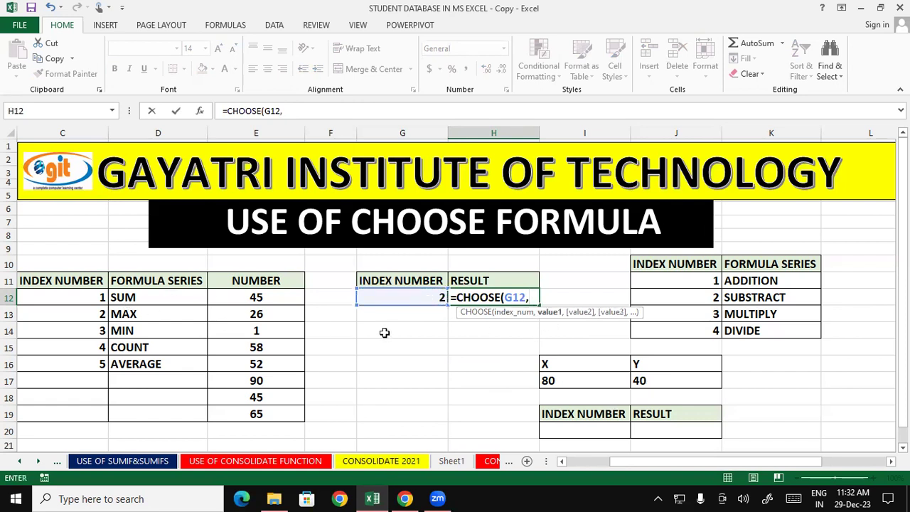
{"action": "type", "text": "su"}
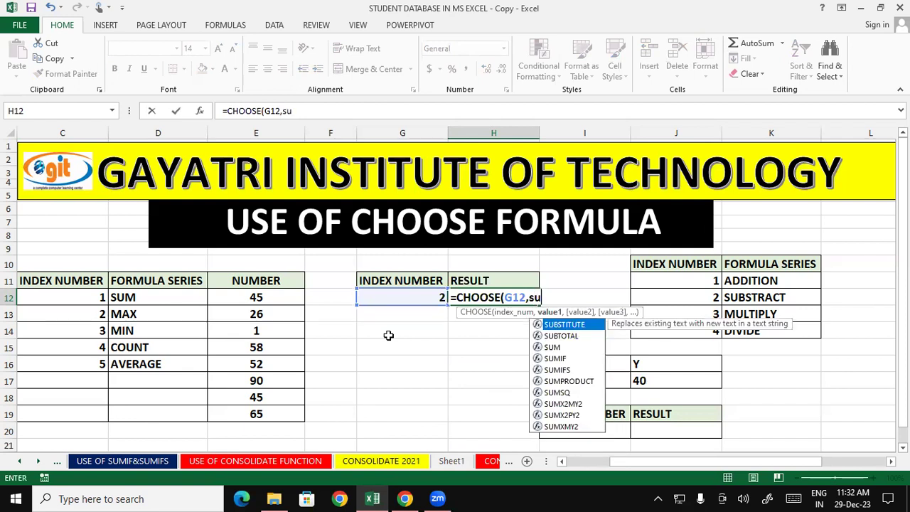
{"action": "type", "text": "m("}
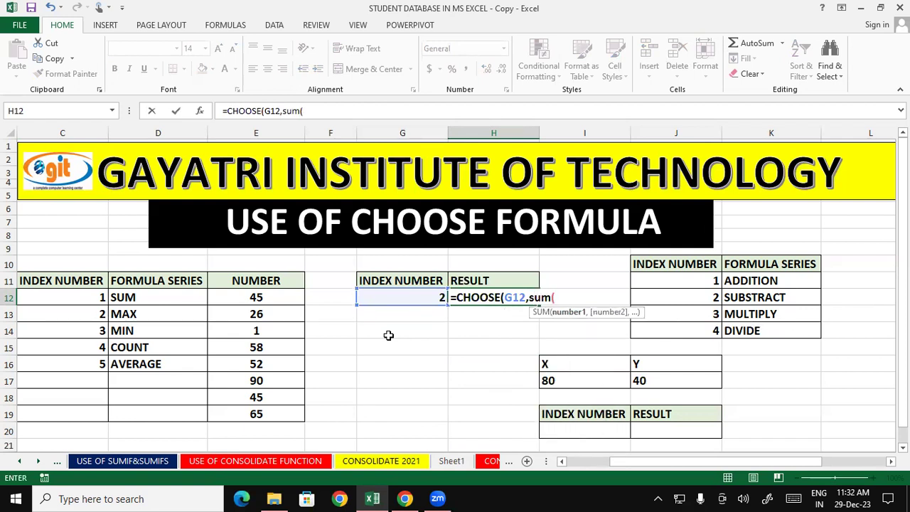
{"action": "left_click_drag", "start_coordinate": [234, 302], "coordinate": [293, 421]}
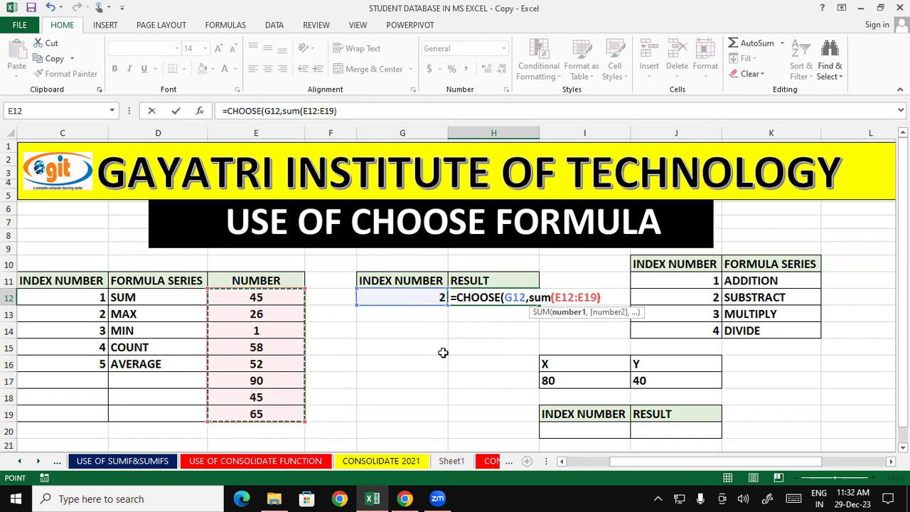
{"action": "type", "text": "),"}
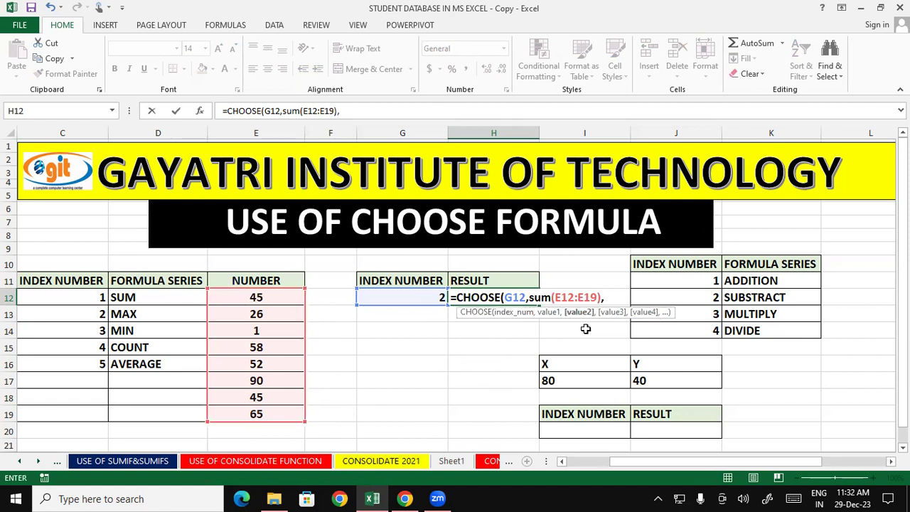
{"action": "type", "text": "ma"}
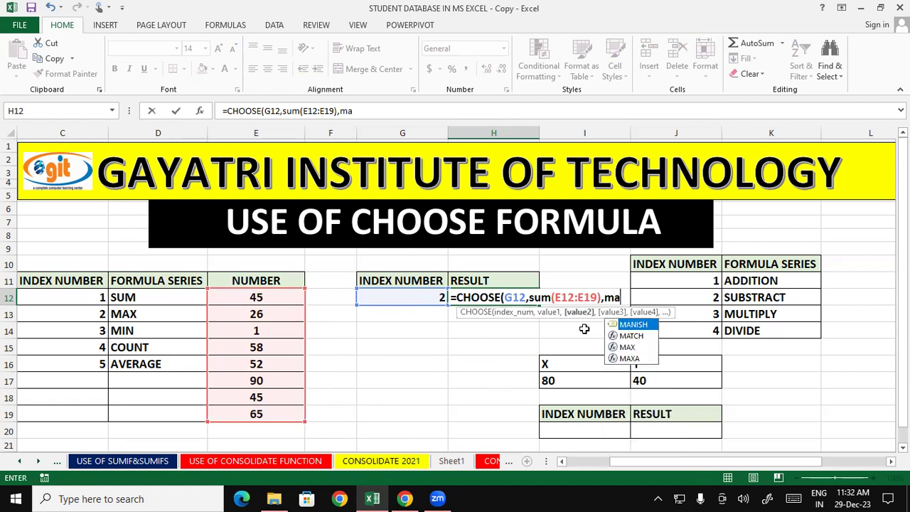
{"action": "type", "text": "x("}
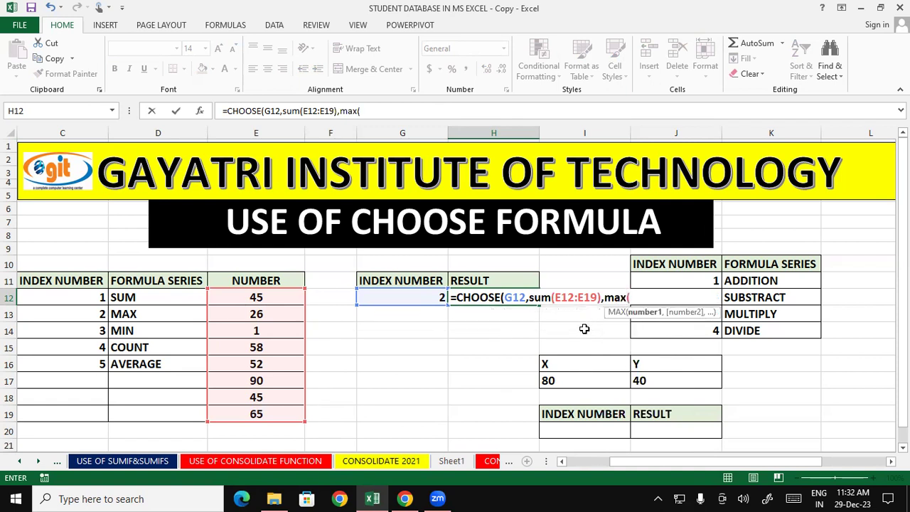
{"action": "left_click_drag", "start_coordinate": [261, 301], "coordinate": [322, 407]}
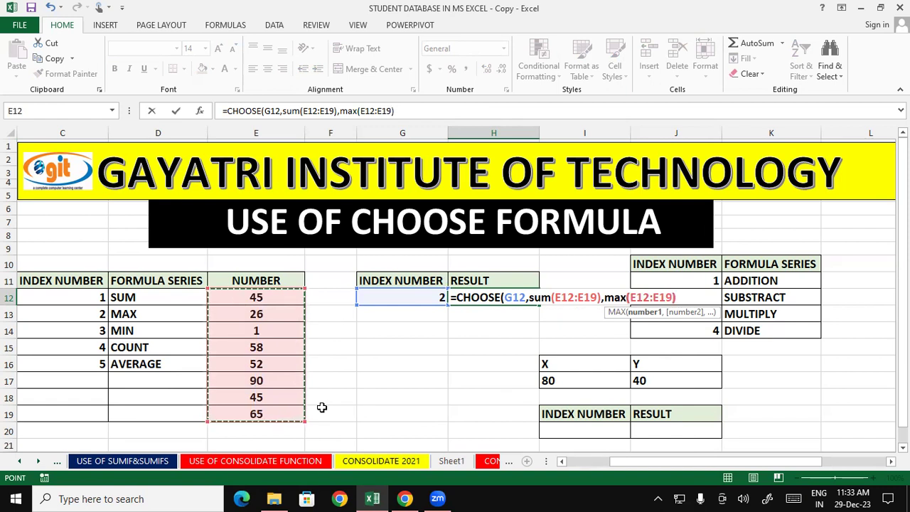
- Add min, count and average of E12:E19 as choices and enter the formula, showing 90
{"action": "type", "text": "),"}
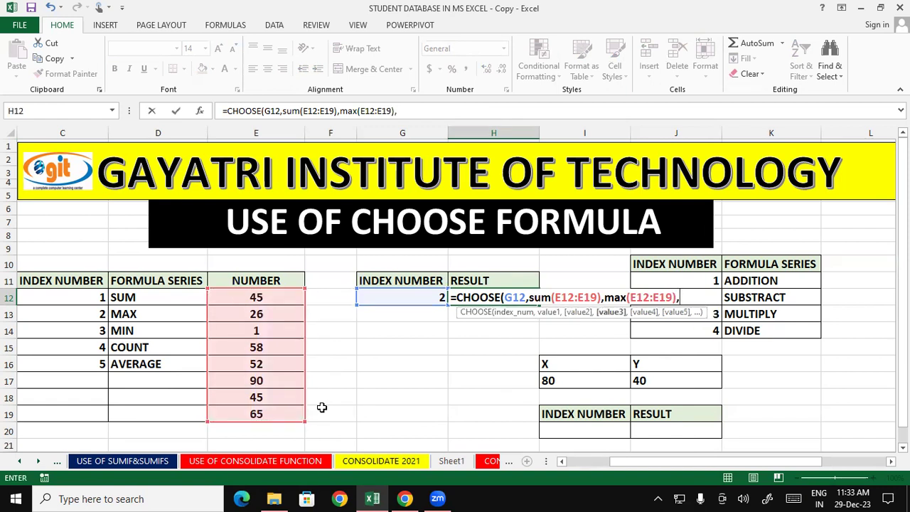
{"action": "type", "text": "min"}
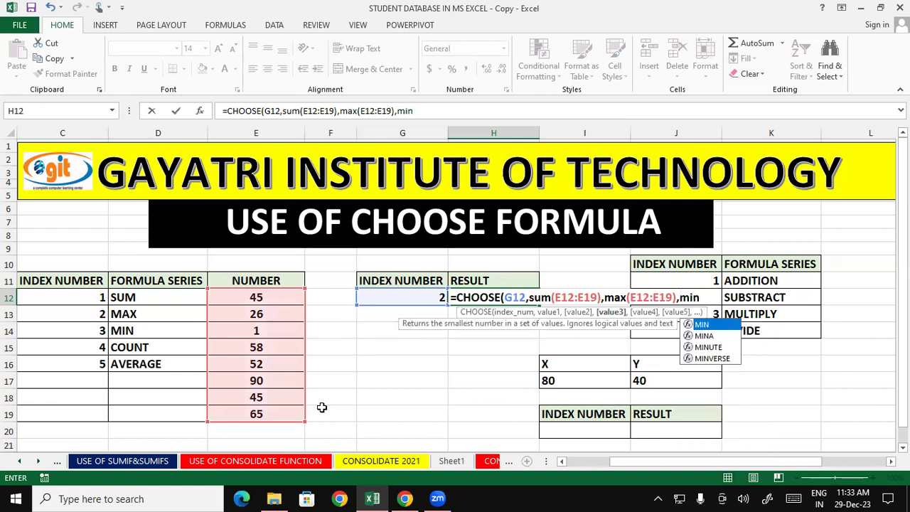
{"action": "type", "text": "("}
{"action": "mouse_move", "coordinate": [235, 294]}
{"action": "left_mouse_down"}
{"action": "mouse_move", "coordinate": [269, 423]}
{"action": "mouse_move", "coordinate": [270, 414]}
{"action": "left_mouse_up"}
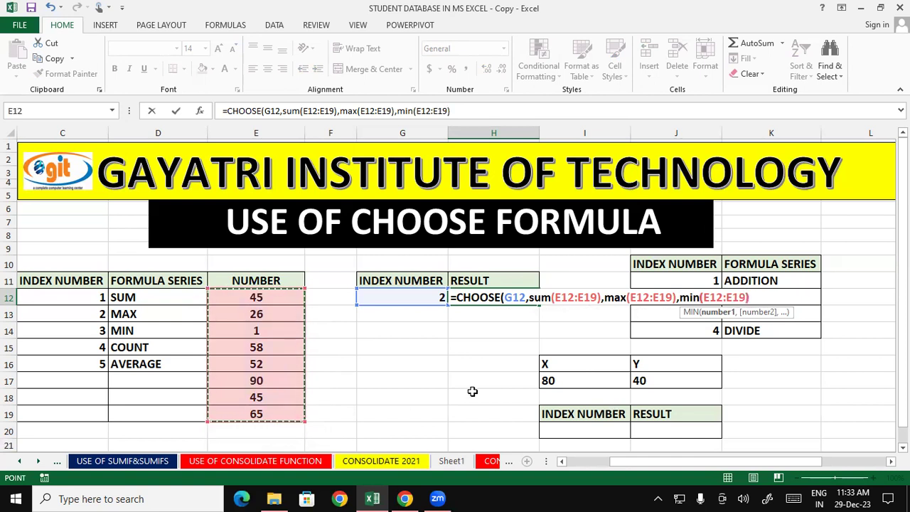
{"action": "type", "text": "),"}
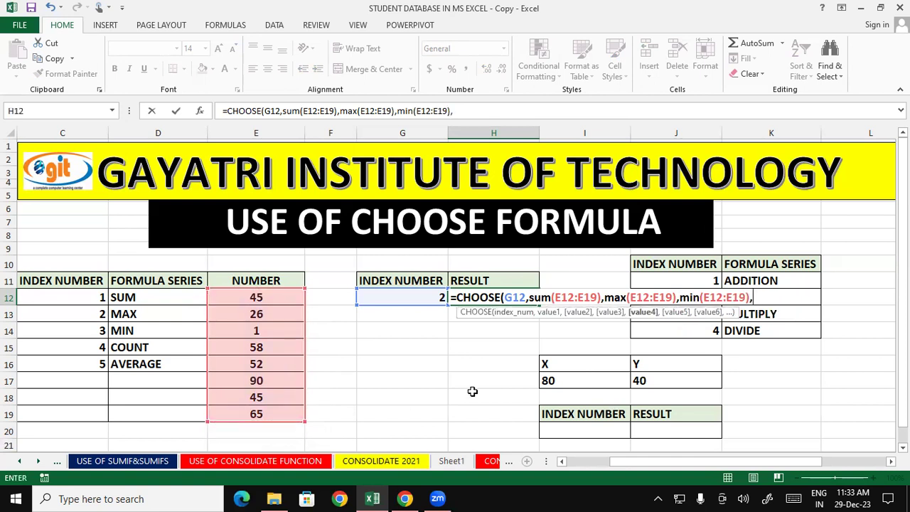
{"action": "type", "text": "co"}
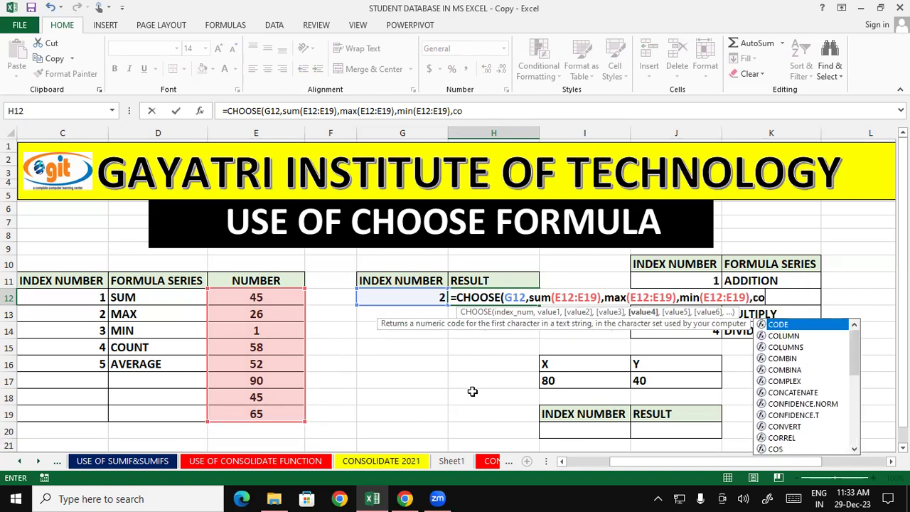
{"action": "type", "text": "unt("}
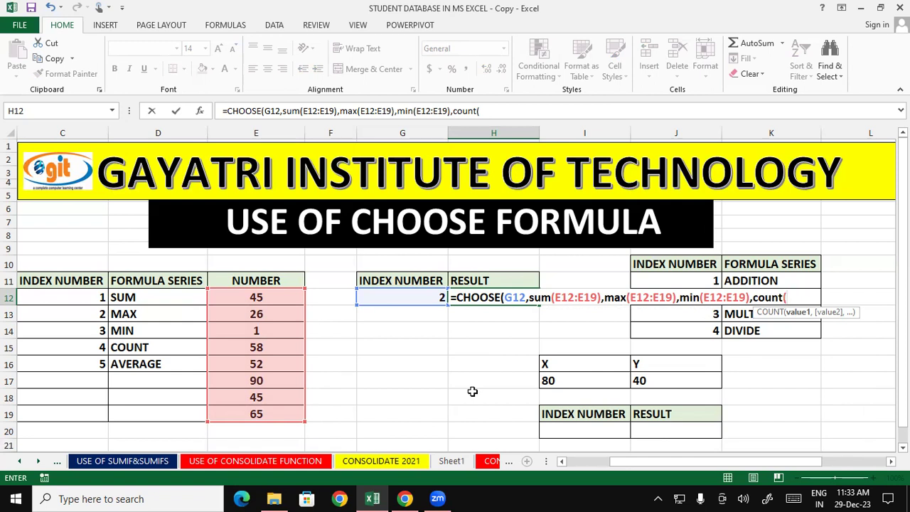
{"action": "mouse_move", "coordinate": [258, 296]}
{"action": "left_mouse_down"}
{"action": "mouse_move", "coordinate": [256, 405]}
{"action": "mouse_move", "coordinate": [281, 416]}
{"action": "left_mouse_up"}
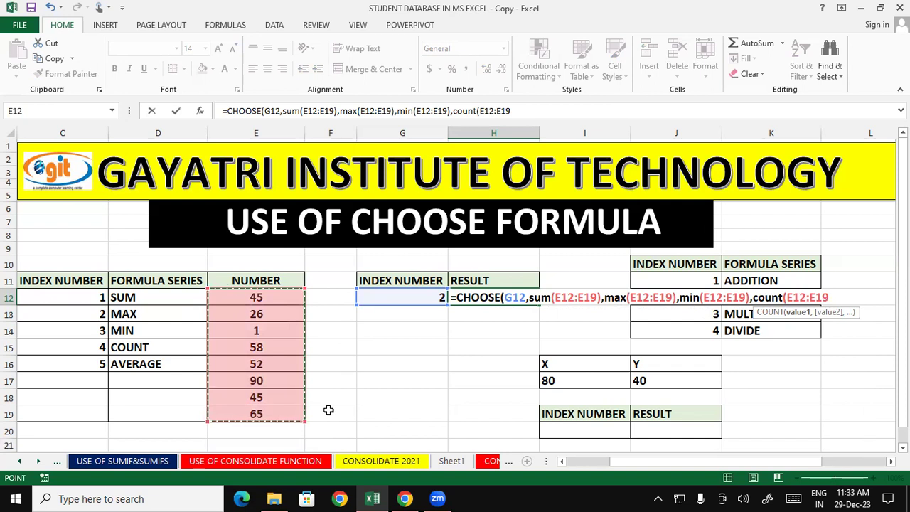
{"action": "type", "text": "),"}
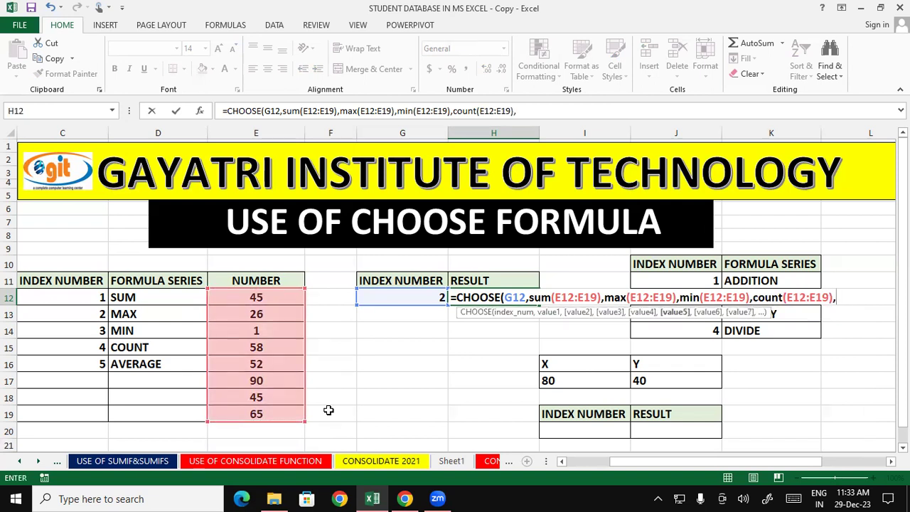
{"action": "type", "text": "average("}
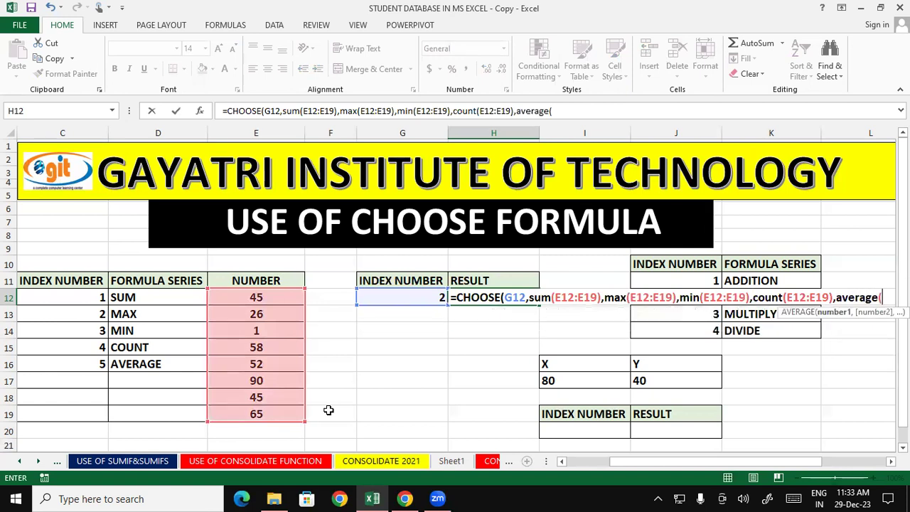
{"action": "left_click_drag", "start_coordinate": [256, 298], "coordinate": [284, 421]}
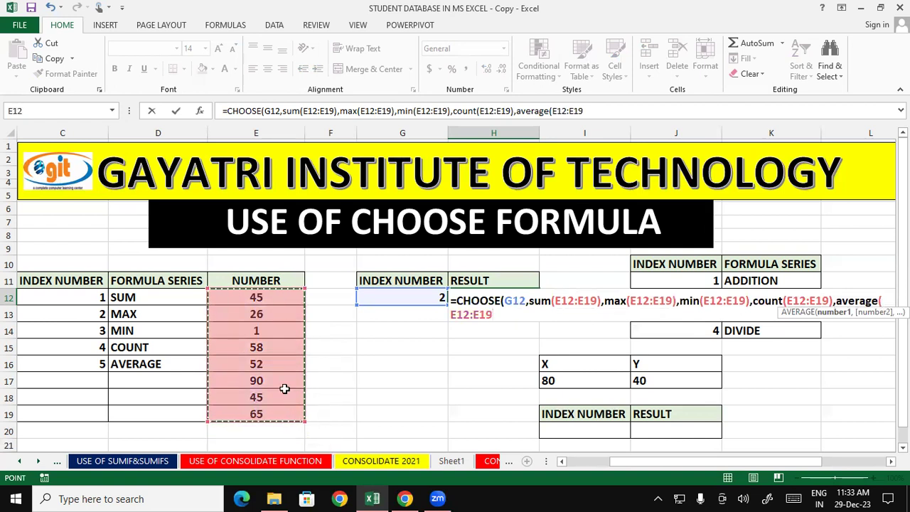
{"action": "type", "text": ")"}
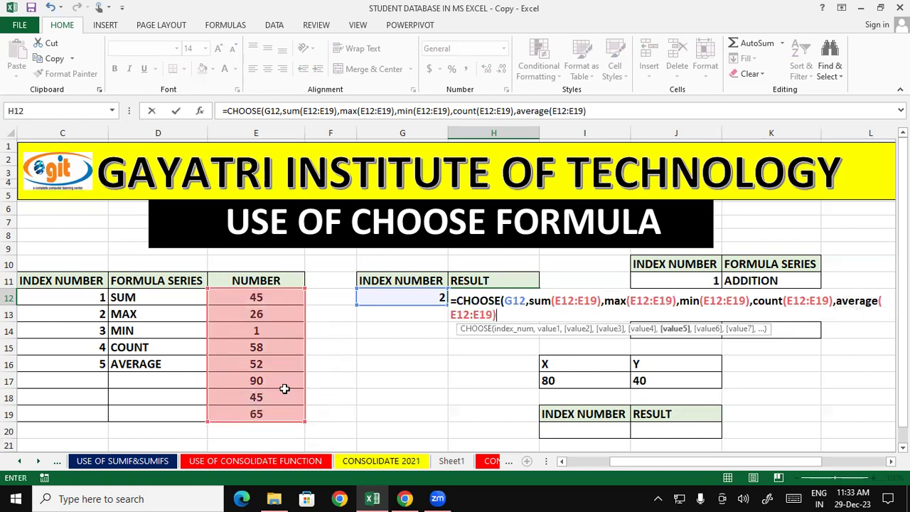
{"action": "type", "text": ")"}
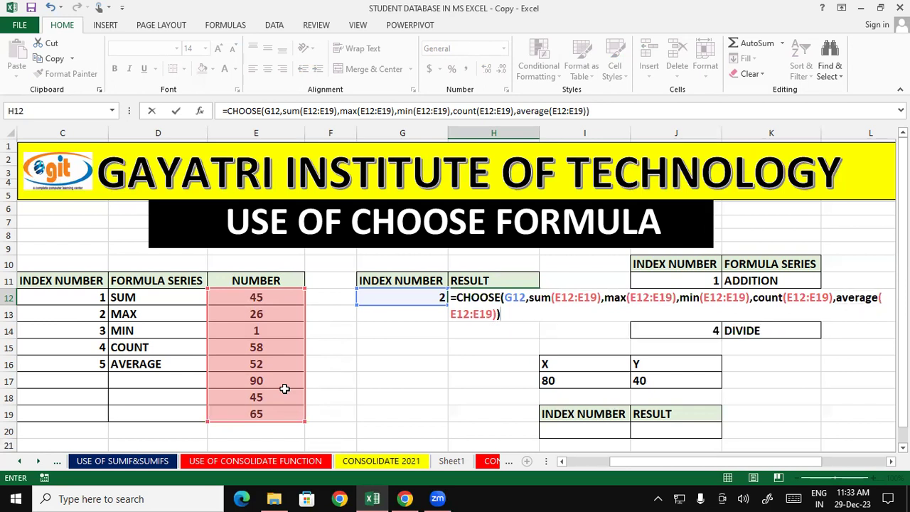
{"action": "key", "text": "Return"}
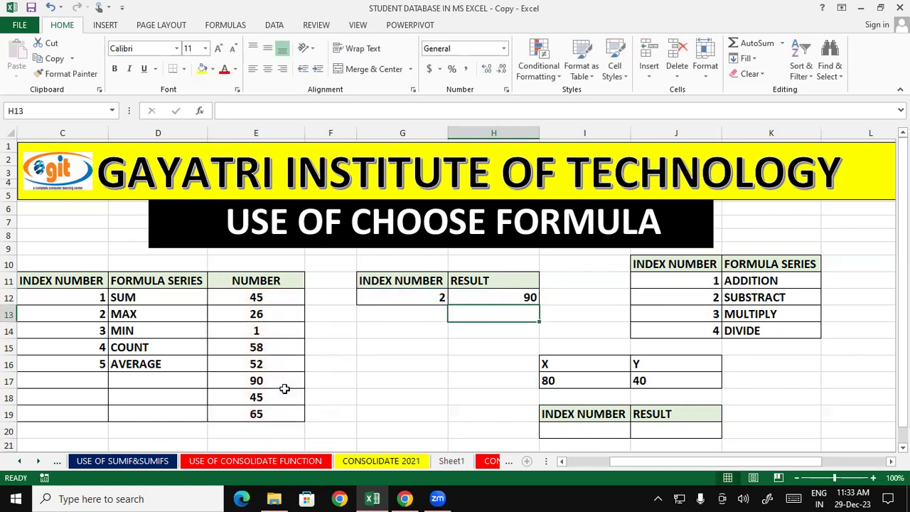
- Point out the MAX choice and the E12:E19 numbers, then show the formula in H12
{"action": "left_click", "coordinate": [370, 389]}
{"action": "left_click", "coordinate": [139, 317]}
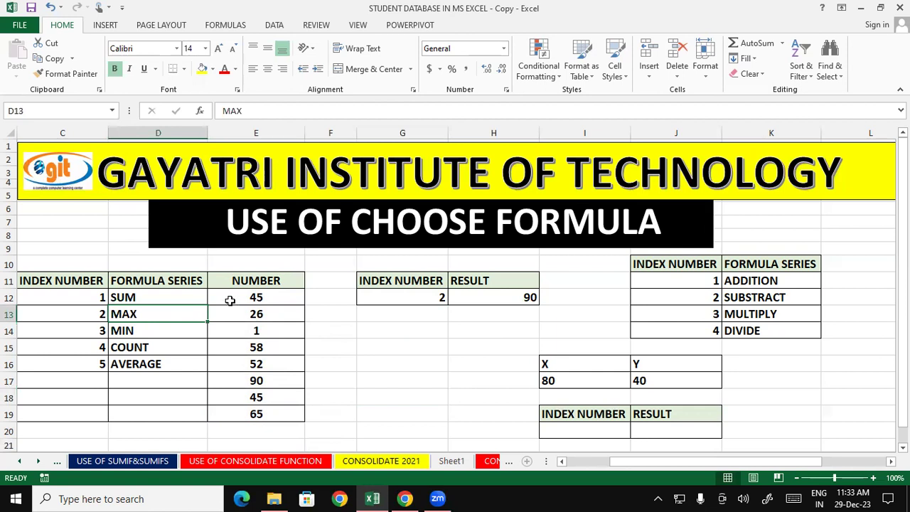
{"action": "left_click_drag", "start_coordinate": [230, 301], "coordinate": [285, 416]}
{"action": "left_click", "coordinate": [471, 294]}
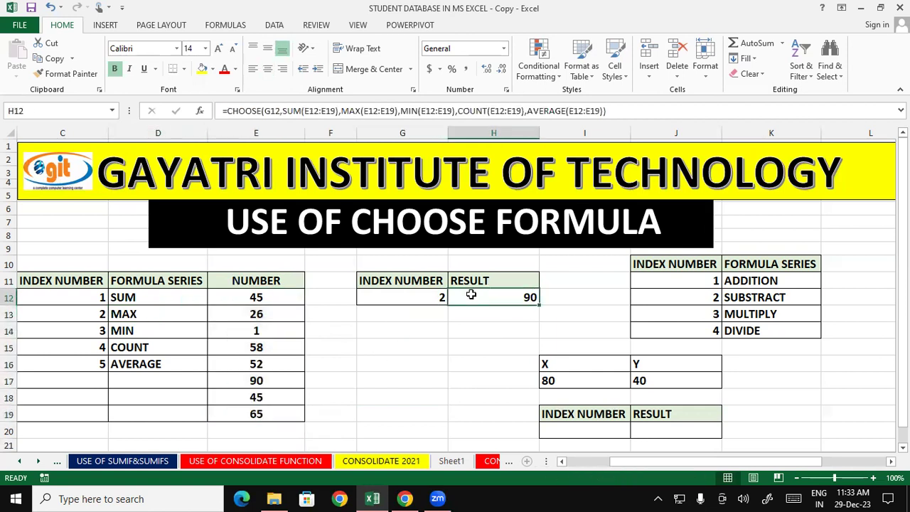
- Change the index in G12 to 3 so H12 returns the minimum, 1
{"action": "left_click", "coordinate": [415, 298]}
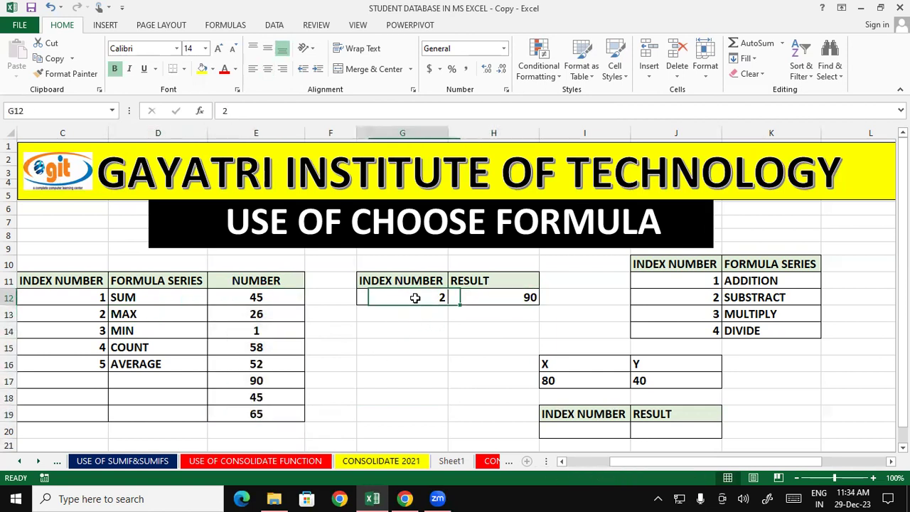
{"action": "type", "text": "3"}
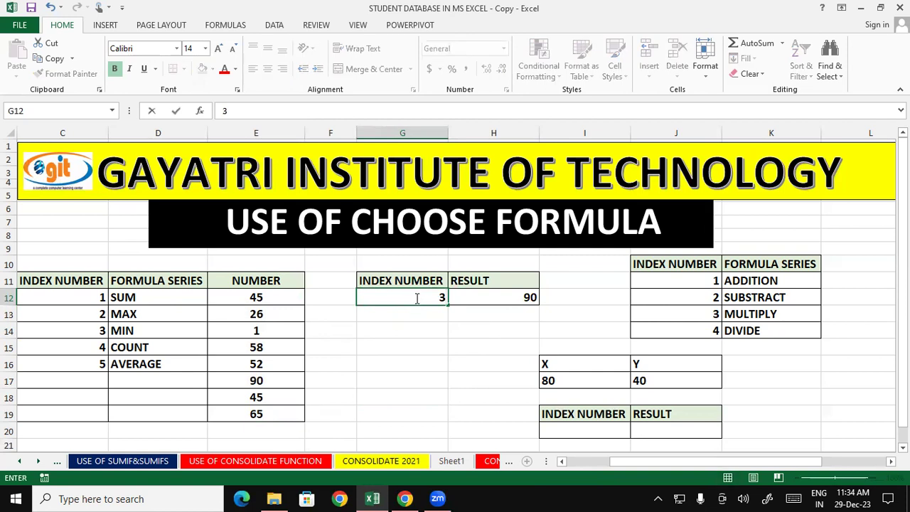
{"action": "left_click", "coordinate": [422, 393]}
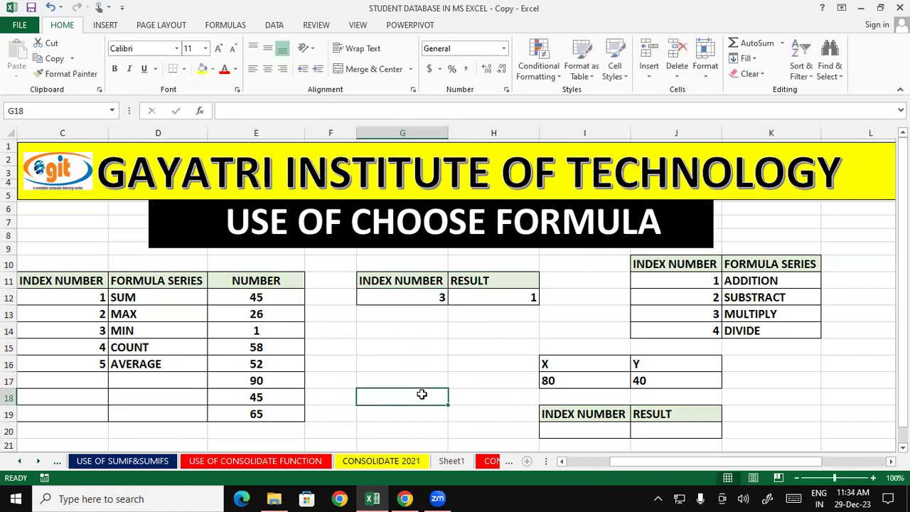
{"action": "left_click_drag", "start_coordinate": [270, 330], "coordinate": [271, 314]}
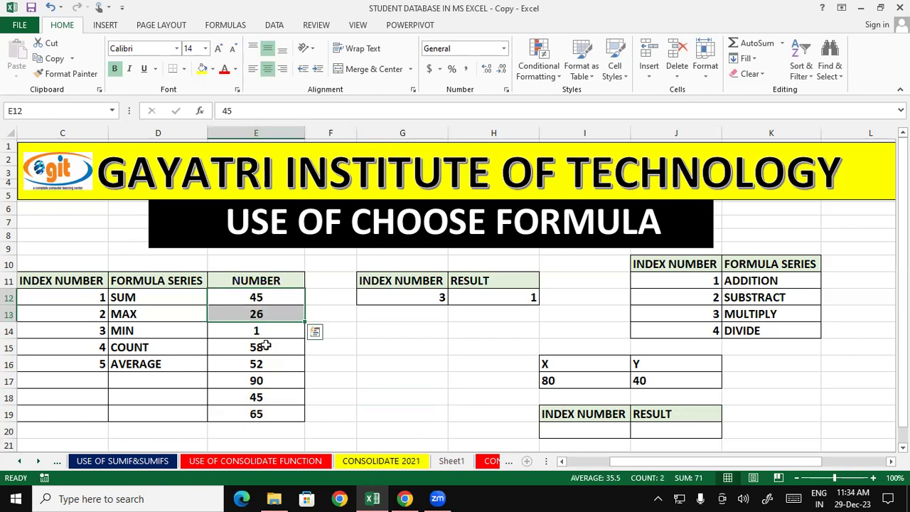
- Change the index in G12 to 4 so H12 returns the COUNT of E12:E19
{"action": "left_click", "coordinate": [386, 350]}
{"action": "left_click", "coordinate": [379, 293]}
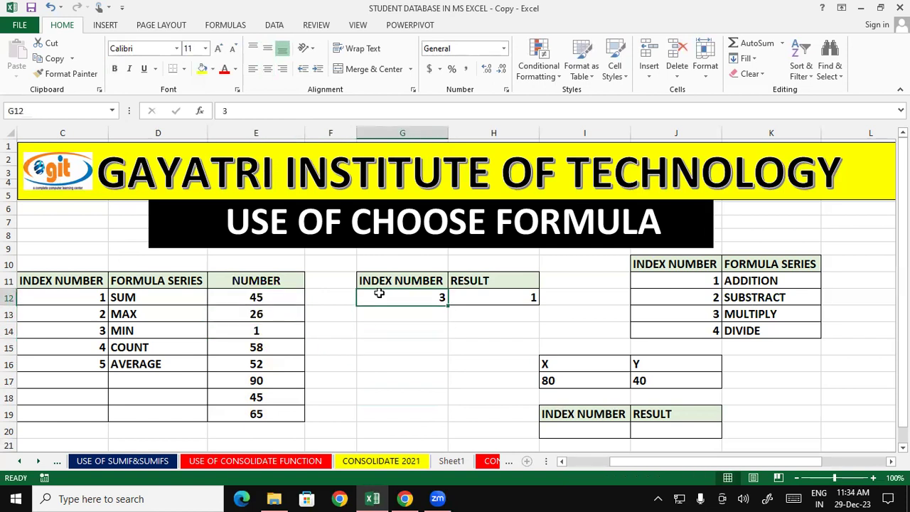
{"action": "type", "text": "4"}
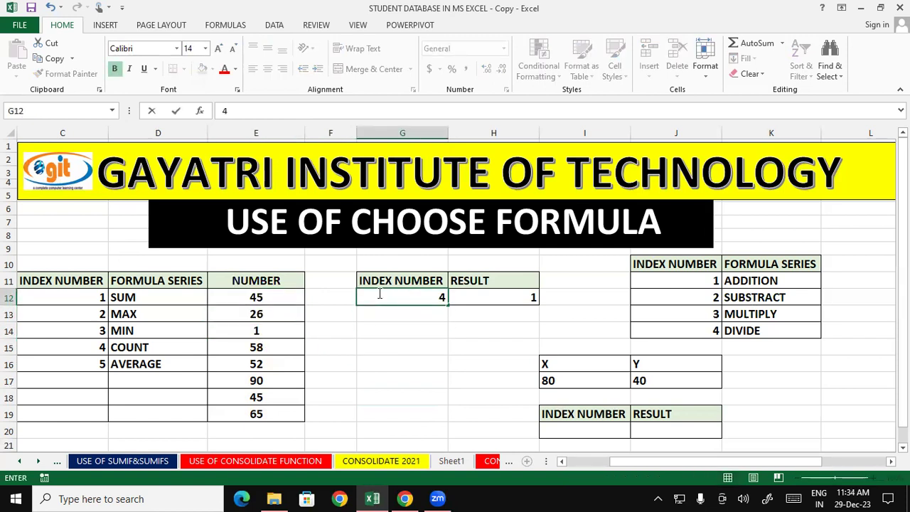
{"action": "left_click", "coordinate": [393, 341]}
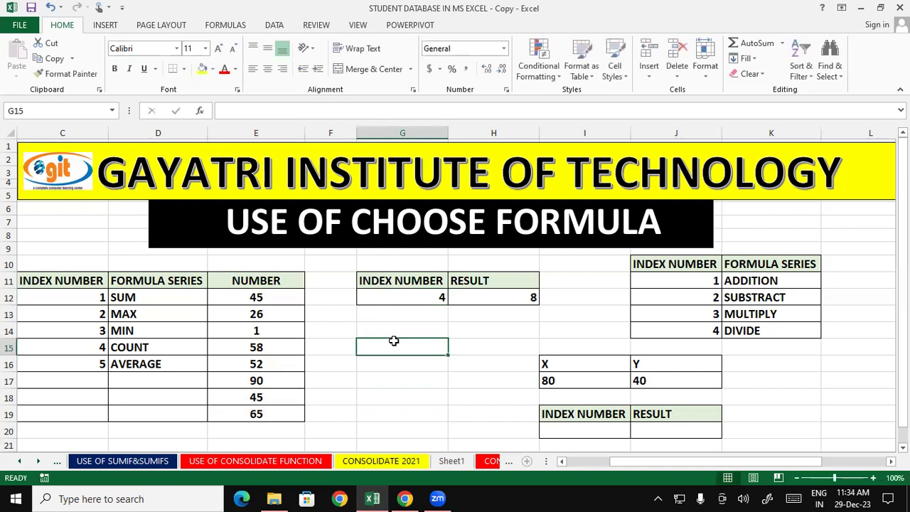
- Count through the numbers in E12:E19 down to 65 in E19
{"action": "left_click", "coordinate": [285, 300]}
{"action": "left_click", "coordinate": [282, 320]}
{"action": "left_click", "coordinate": [280, 339]}
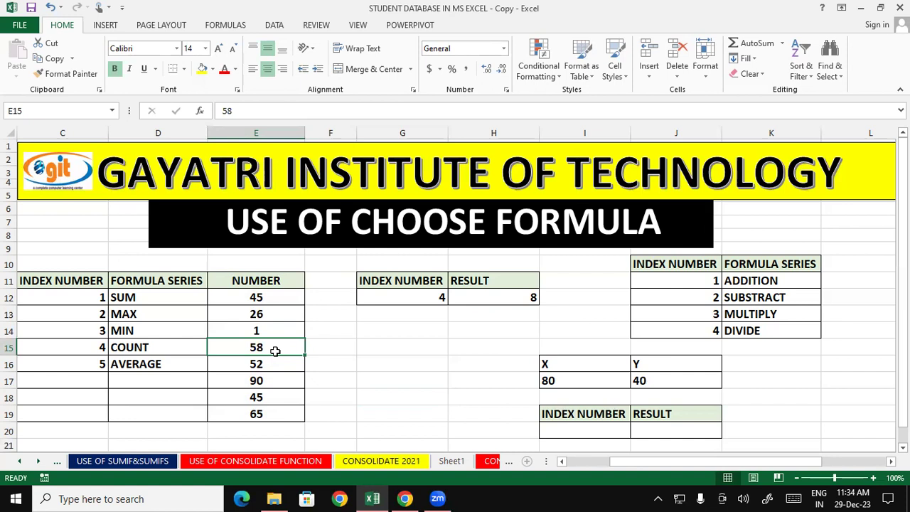
{"action": "left_click", "coordinate": [283, 332]}
{"action": "left_click", "coordinate": [277, 346]}
{"action": "left_click", "coordinate": [275, 364]}
{"action": "left_click", "coordinate": [272, 381]}
{"action": "left_click", "coordinate": [273, 398]}
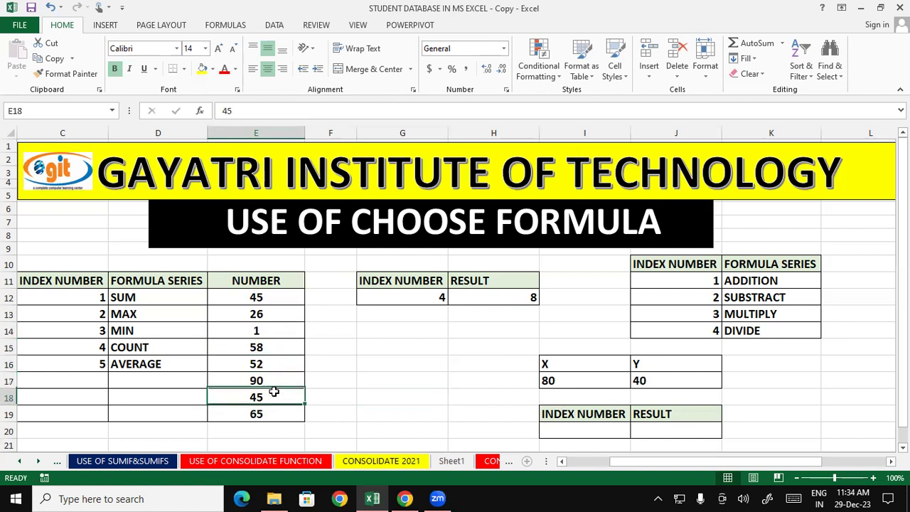
{"action": "left_click", "coordinate": [273, 418]}
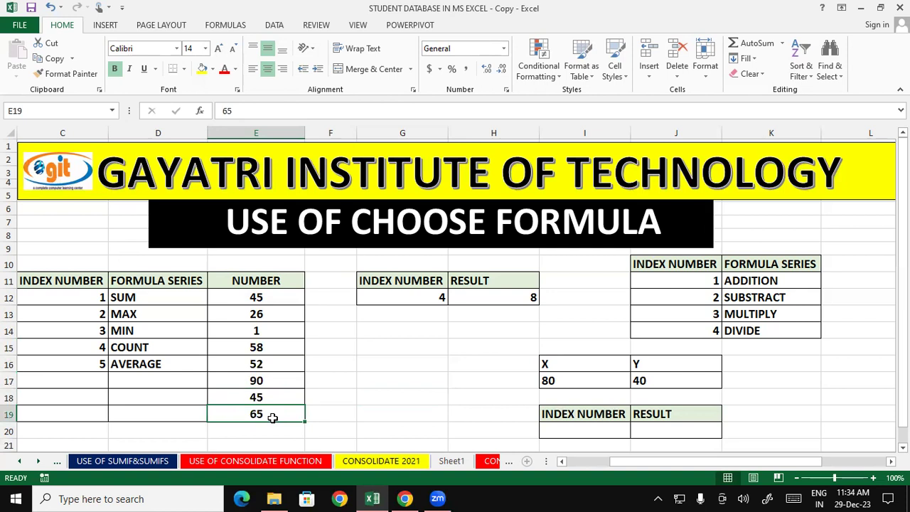
{"action": "left_click", "coordinate": [454, 351]}
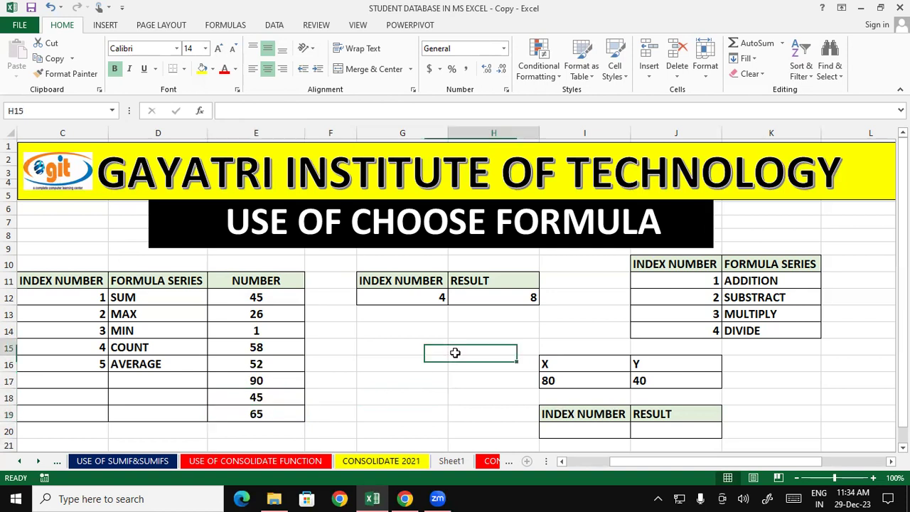
- Set the index in G12 to 5 so H12 shows the average, 47.75
{"action": "left_click", "coordinate": [423, 297]}
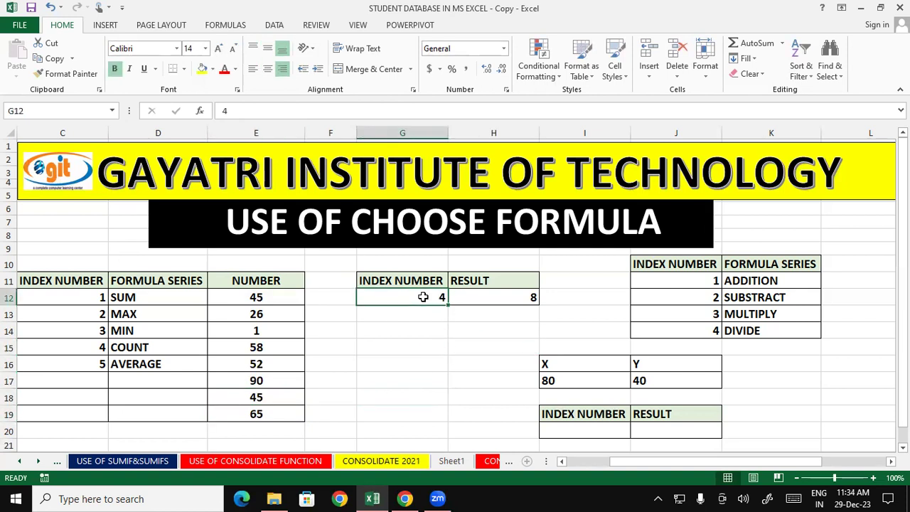
{"action": "type", "text": "5"}
{"action": "left_click", "coordinate": [440, 430]}
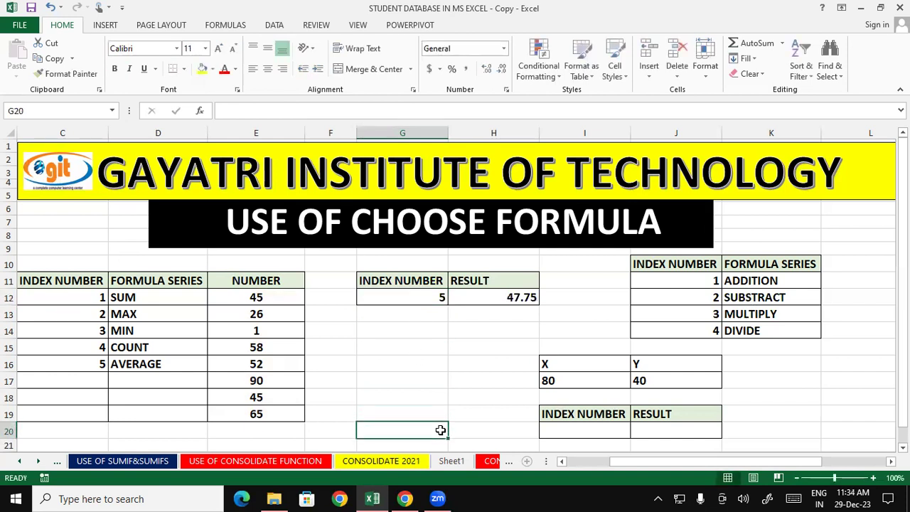
{"action": "left_click", "coordinate": [412, 386]}
- Verify with =AVERAGE(E12:E19) in G15, then delete the check cells
{"action": "left_click", "coordinate": [399, 351]}
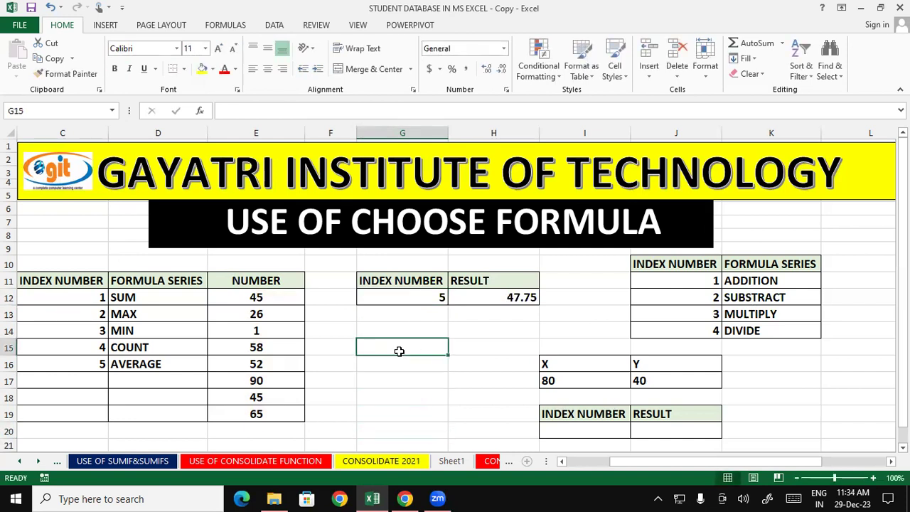
{"action": "type", "text": "=average"}
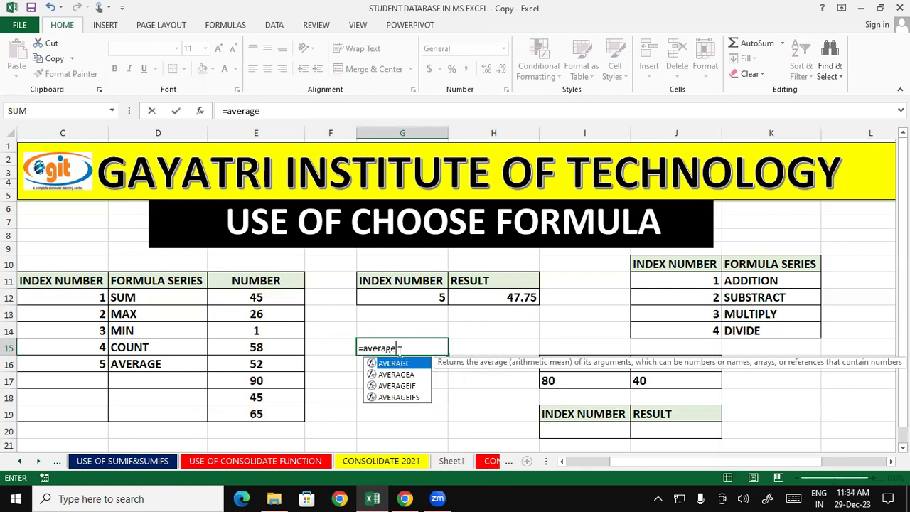
{"action": "type", "text": "("}
{"action": "left_click_drag", "start_coordinate": [234, 296], "coordinate": [247, 412]}
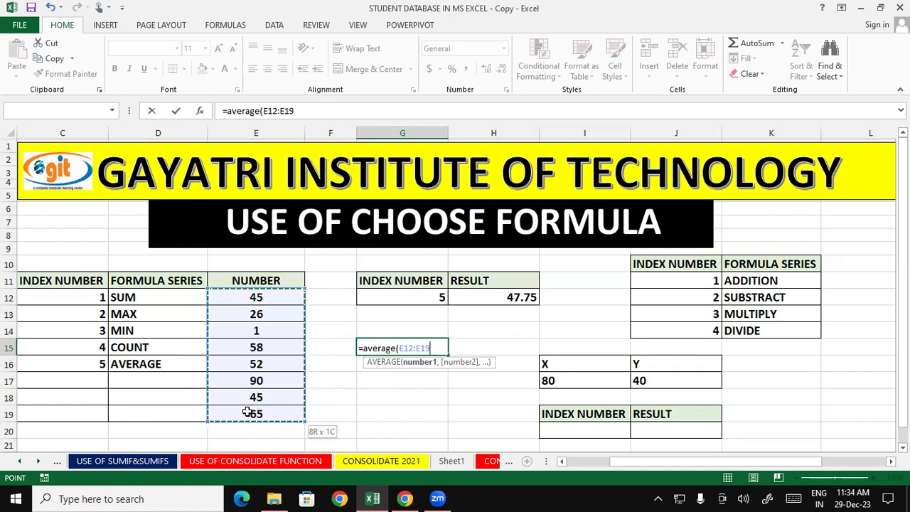
{"action": "key", "text": "Return"}
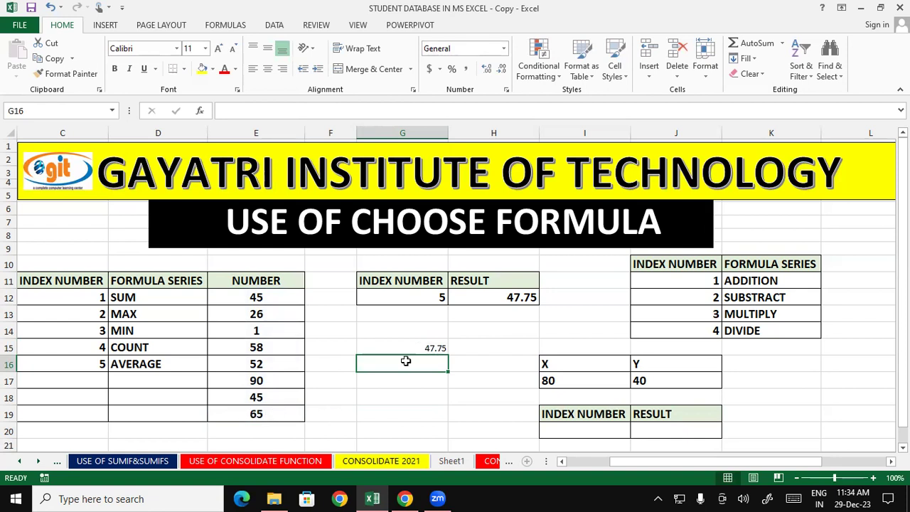
{"action": "left_click_drag", "start_coordinate": [420, 335], "coordinate": [423, 354]}
{"action": "key", "text": "Delete"}
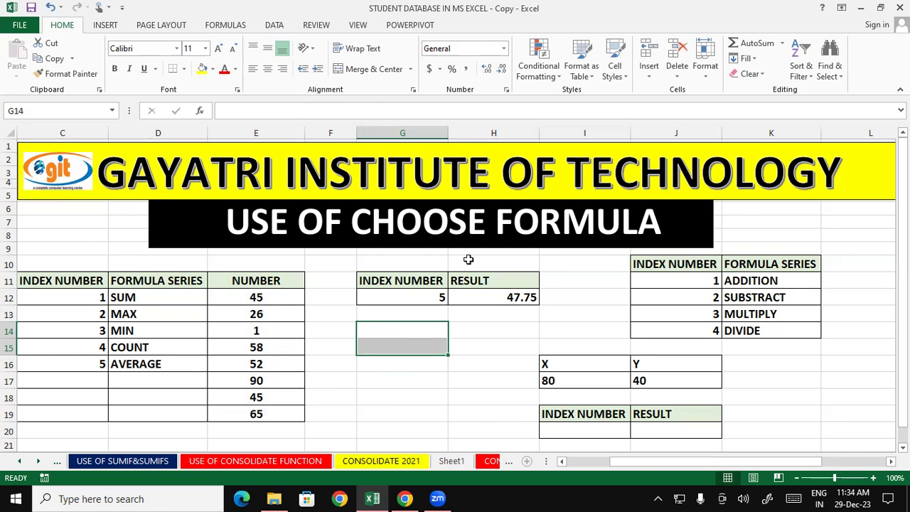
- Set the index in G12 back to 1 so H12 returns the sum, 382
{"action": "left_click", "coordinate": [426, 296]}
{"action": "type", "text": "1"}
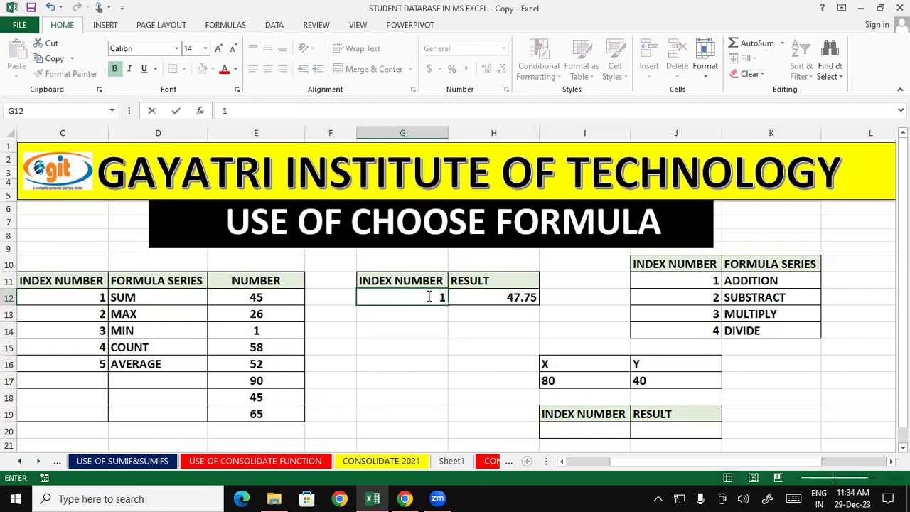
{"action": "key", "text": "Return"}
{"action": "left_click", "coordinate": [449, 383]}
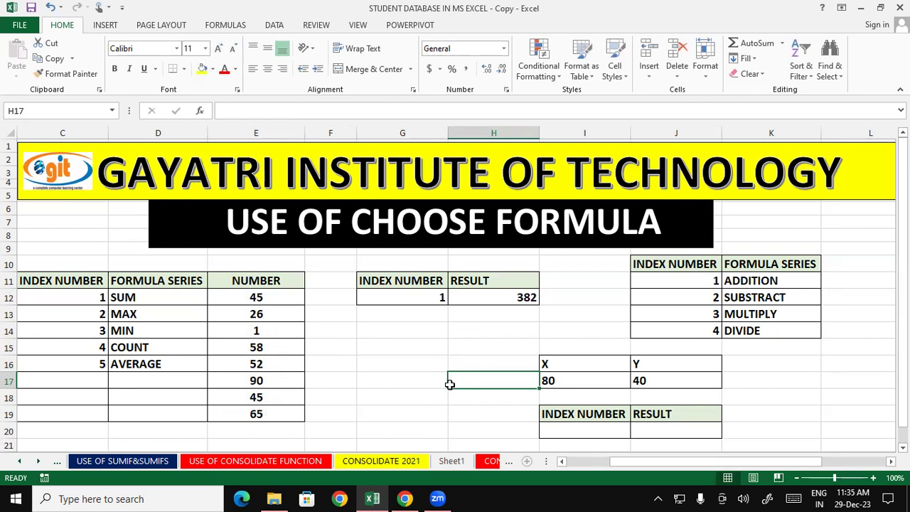
- Point out the five functions, the four operations, and the X value 80 and Y value 40
{"action": "left_click", "coordinate": [469, 328]}
{"action": "left_click", "coordinate": [795, 361]}
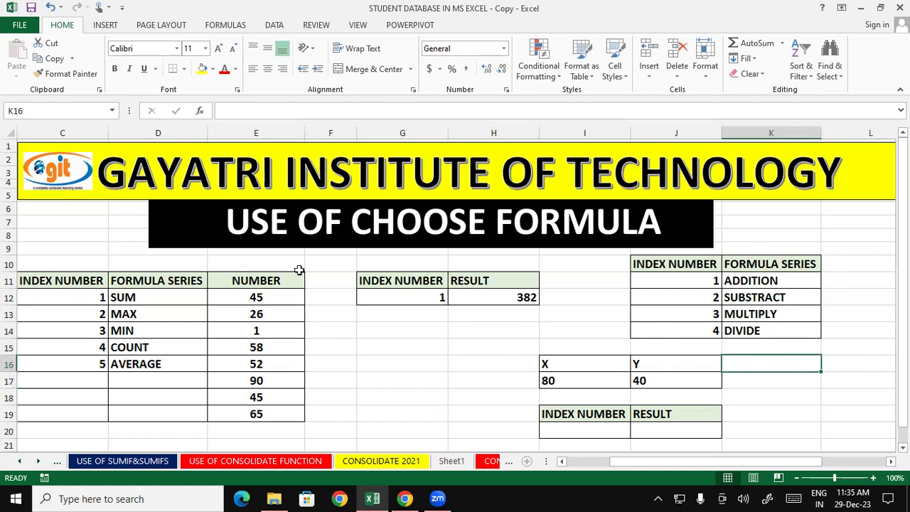
{"action": "left_click_drag", "start_coordinate": [152, 297], "coordinate": [175, 365]}
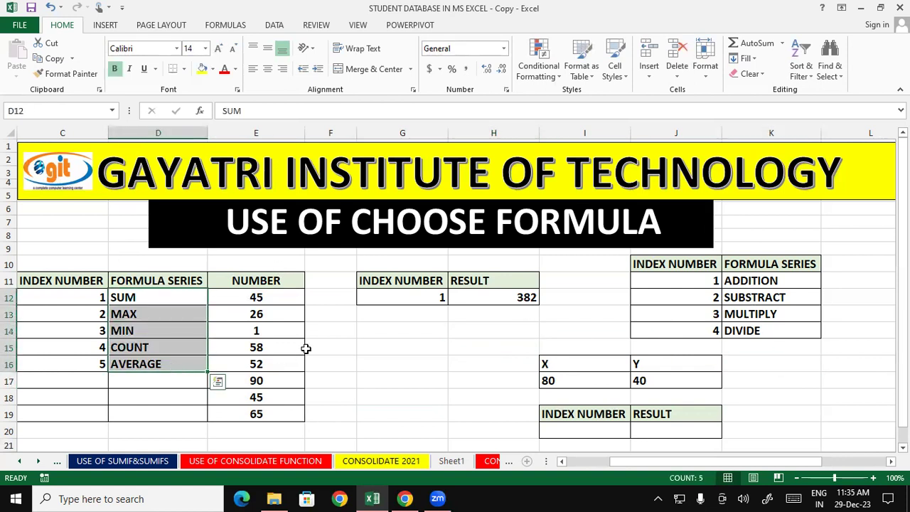
{"action": "left_click_drag", "start_coordinate": [742, 281], "coordinate": [749, 323]}
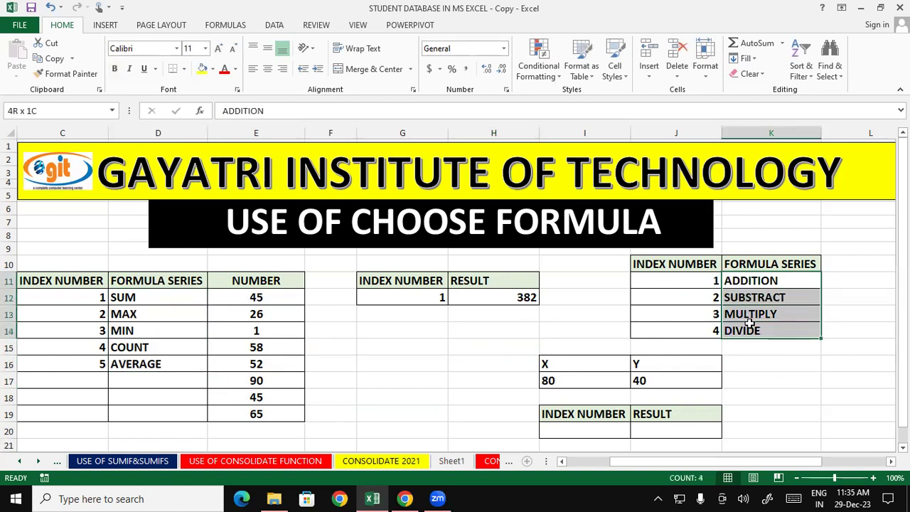
{"action": "left_click", "coordinate": [755, 378]}
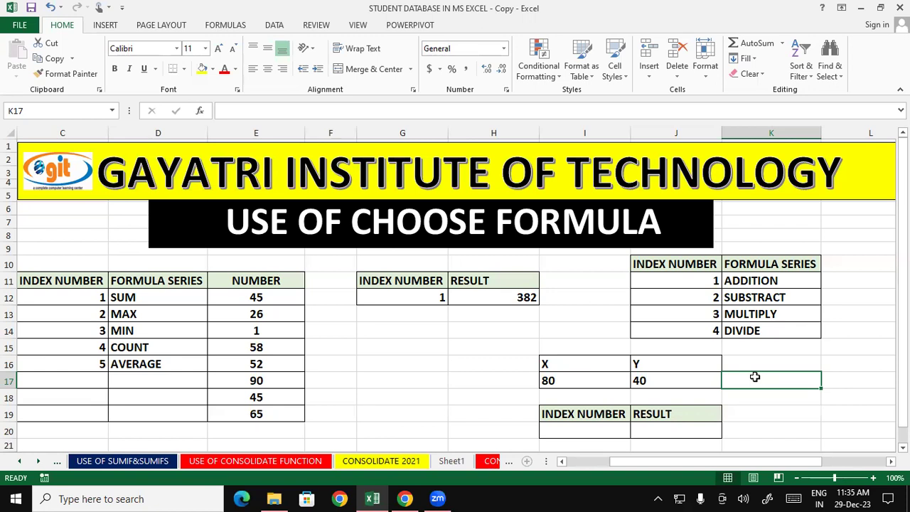
{"action": "left_click", "coordinate": [595, 374]}
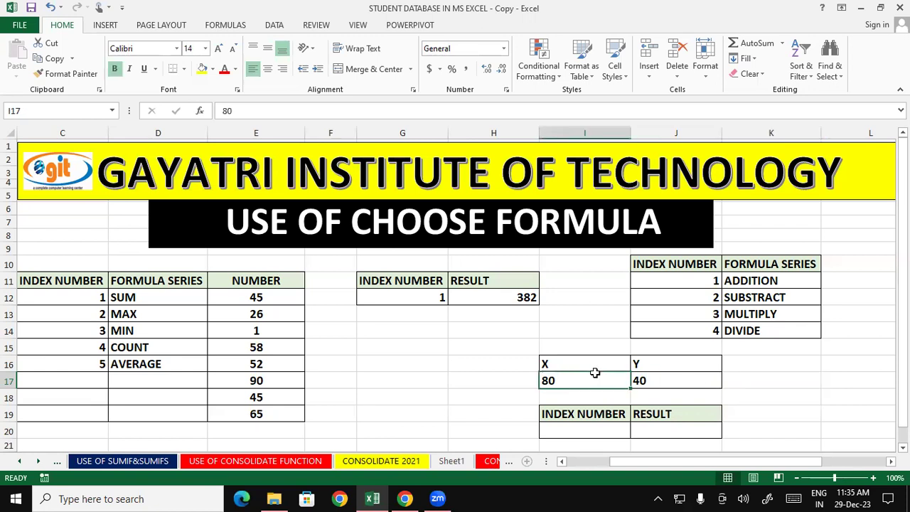
{"action": "left_click", "coordinate": [674, 377]}
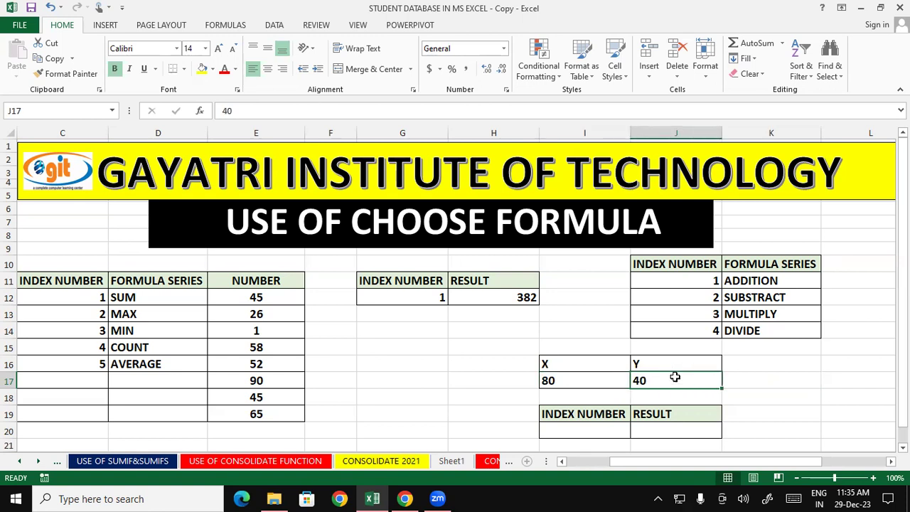
{"action": "left_click", "coordinate": [603, 377]}
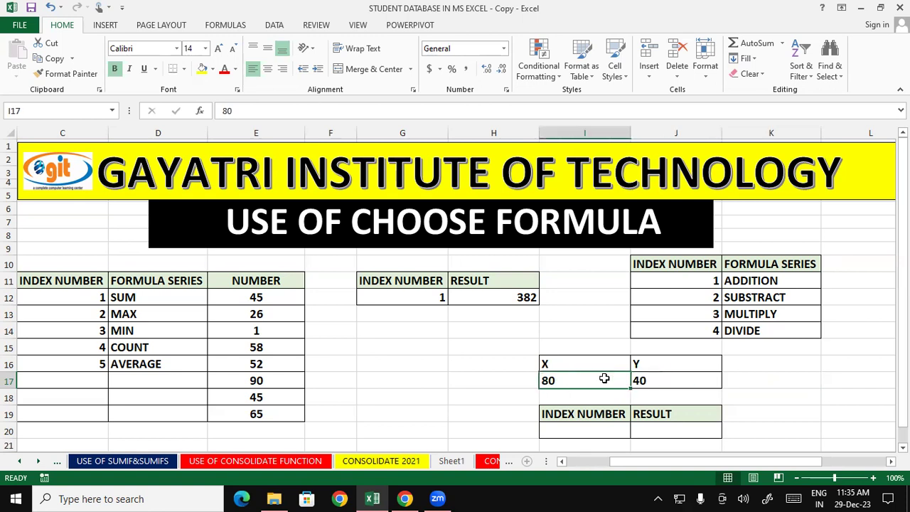
{"action": "left_click", "coordinate": [679, 385]}
{"action": "left_click", "coordinate": [858, 363]}
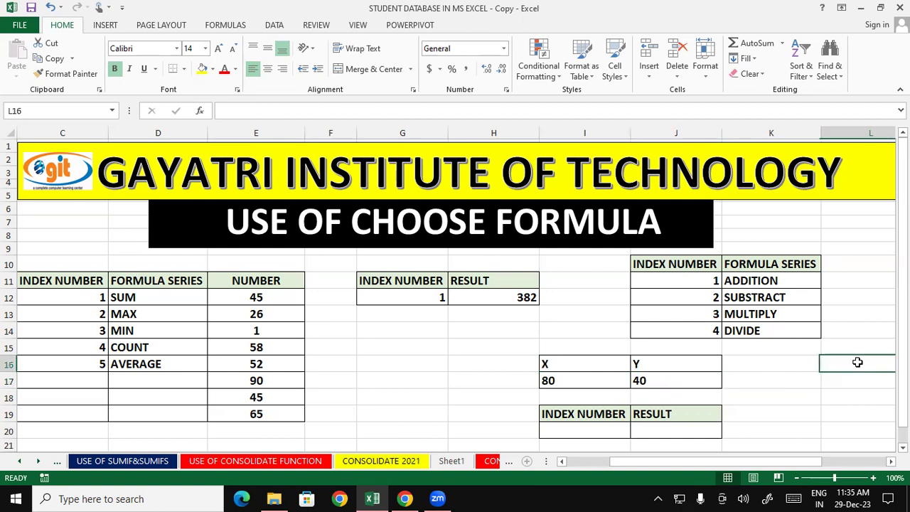
- Change the X value in I17 from 80 to 120
{"action": "left_click", "coordinate": [596, 384]}
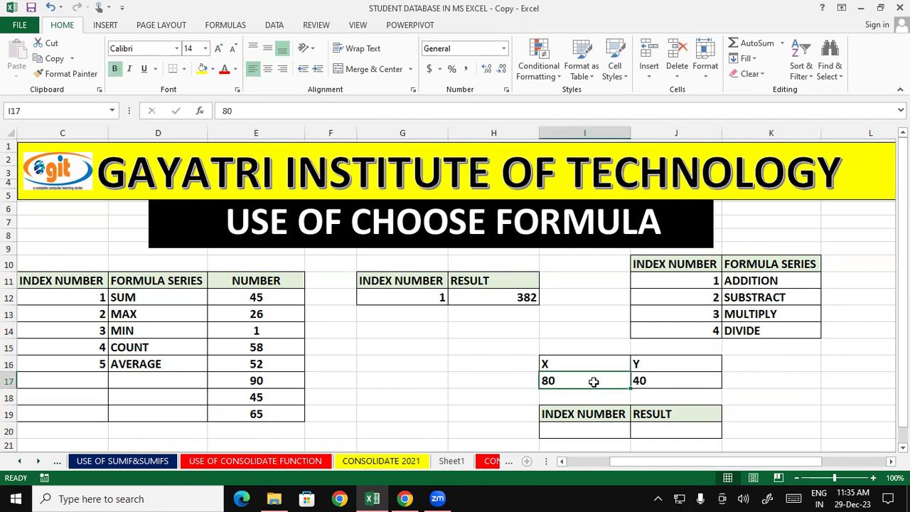
{"action": "type", "text": "120"}
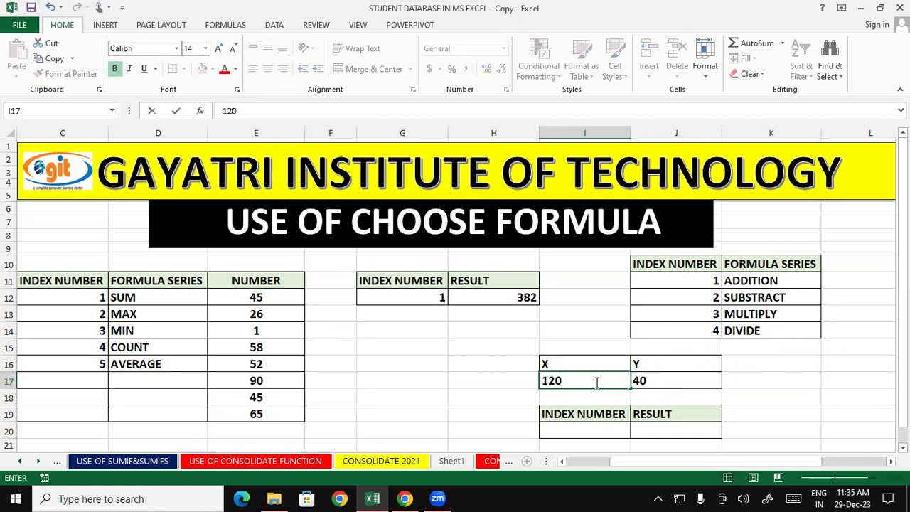
{"action": "left_click", "coordinate": [748, 389]}
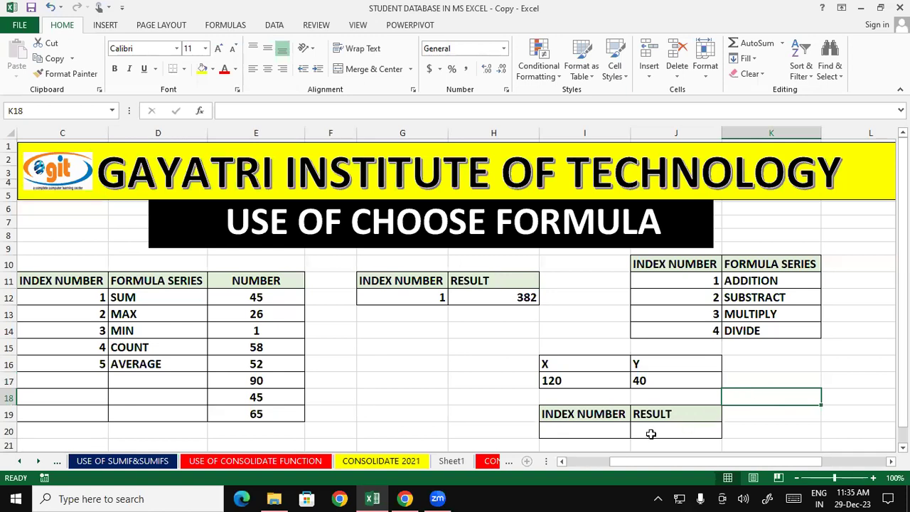
{"action": "left_click", "coordinate": [597, 432]}
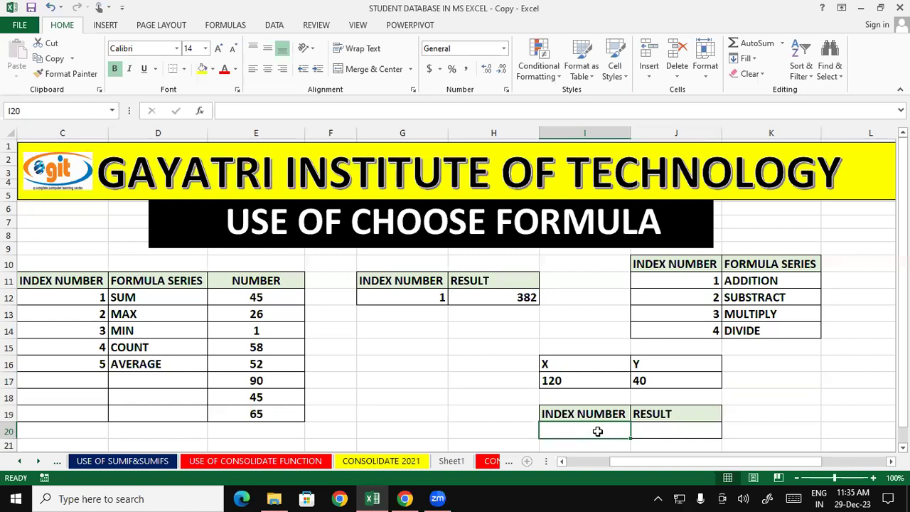
{"action": "left_click", "coordinate": [692, 297]}
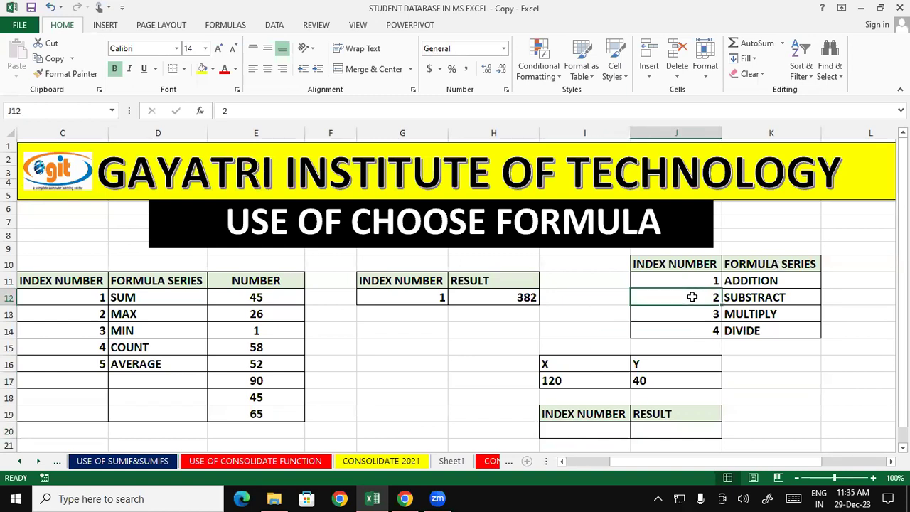
- Copy index number 2 from J12 and paste it into I20
{"action": "right_click", "coordinate": [692, 297]}
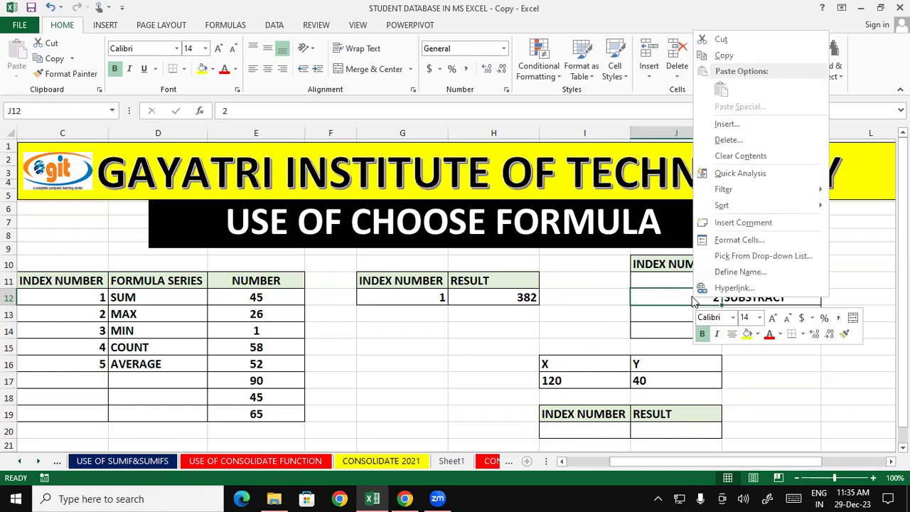
{"action": "left_click", "coordinate": [732, 58]}
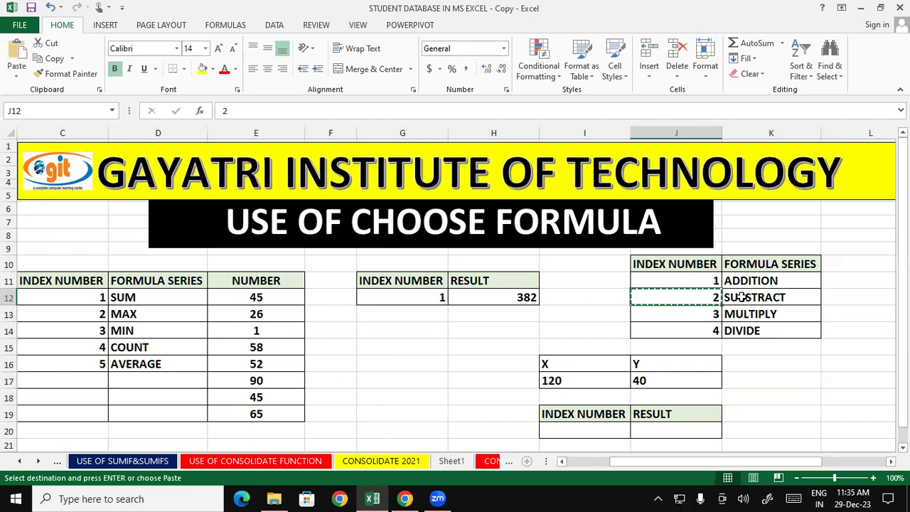
{"action": "left_click", "coordinate": [785, 410]}
{"action": "left_click", "coordinate": [612, 426]}
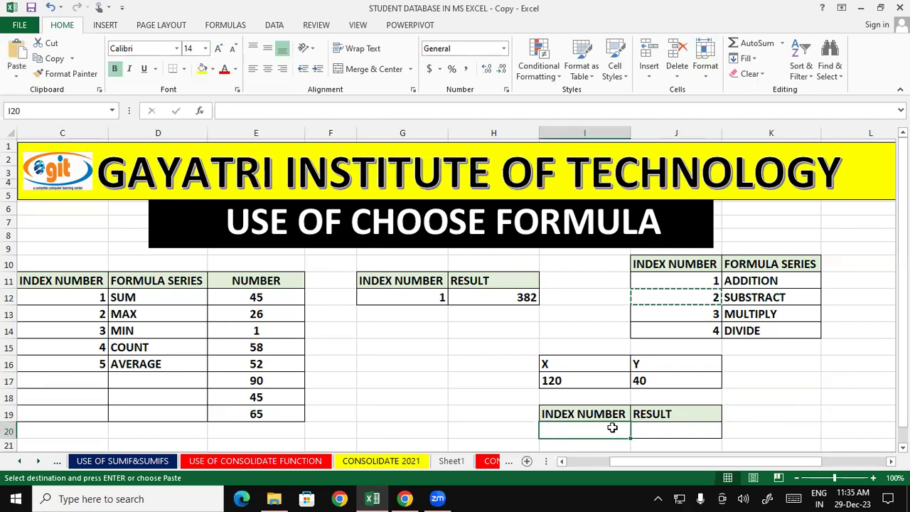
{"action": "right_click", "coordinate": [612, 427]}
{"action": "left_click", "coordinate": [638, 226]}
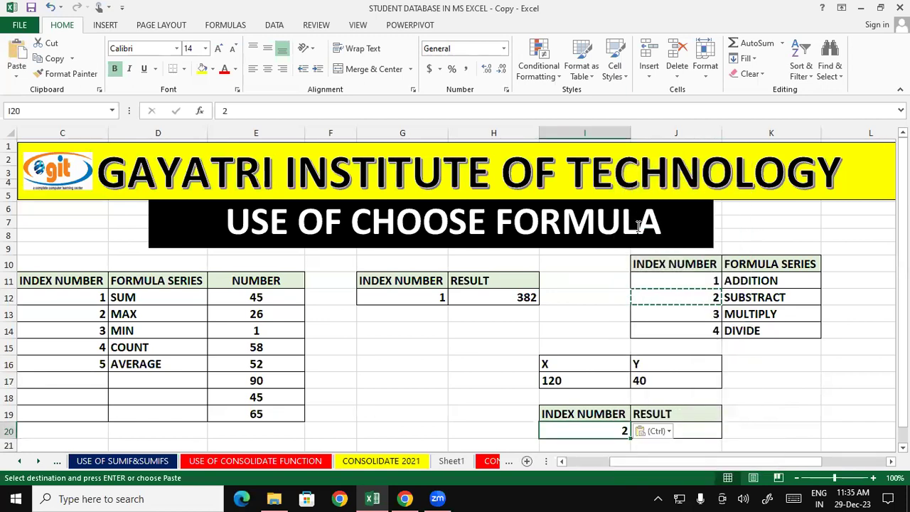
{"action": "left_click", "coordinate": [690, 432]}
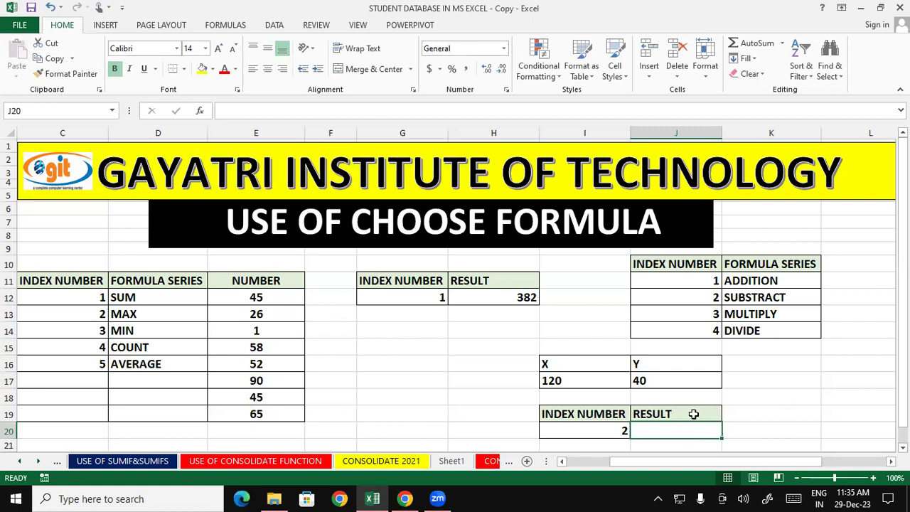
- In J20 begin =CHOOSE with I20 as index and the addition choice I17+J17
{"action": "type", "text": "=ch"}
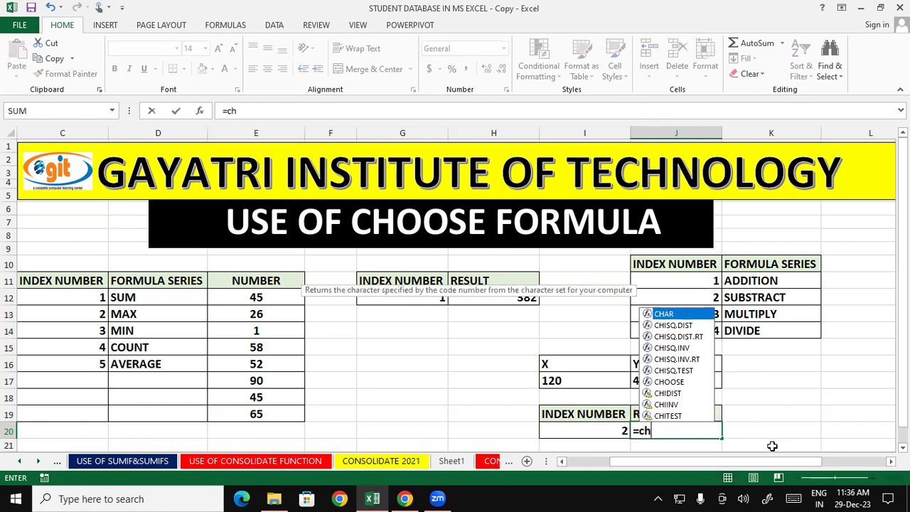
{"action": "type", "text": "oo"}
{"action": "key", "text": "Tab"}
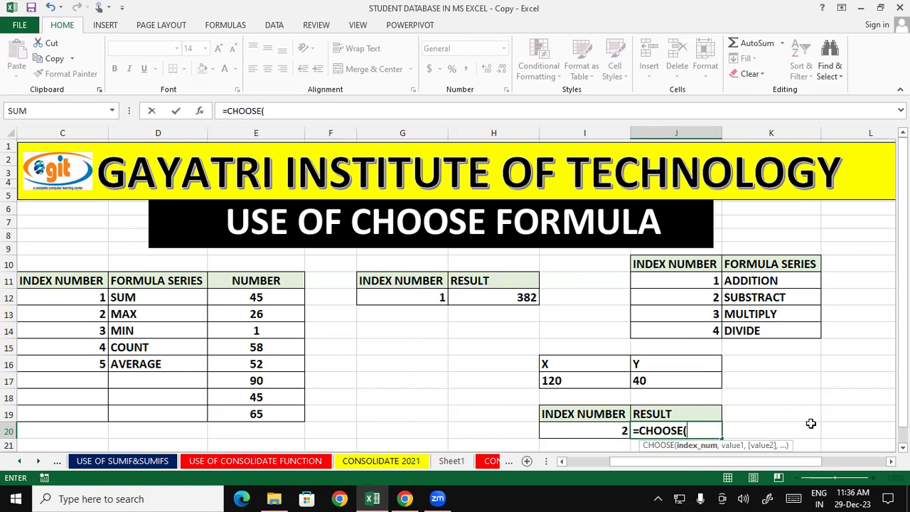
{"action": "left_click", "coordinate": [581, 424]}
{"action": "type", "text": ","}
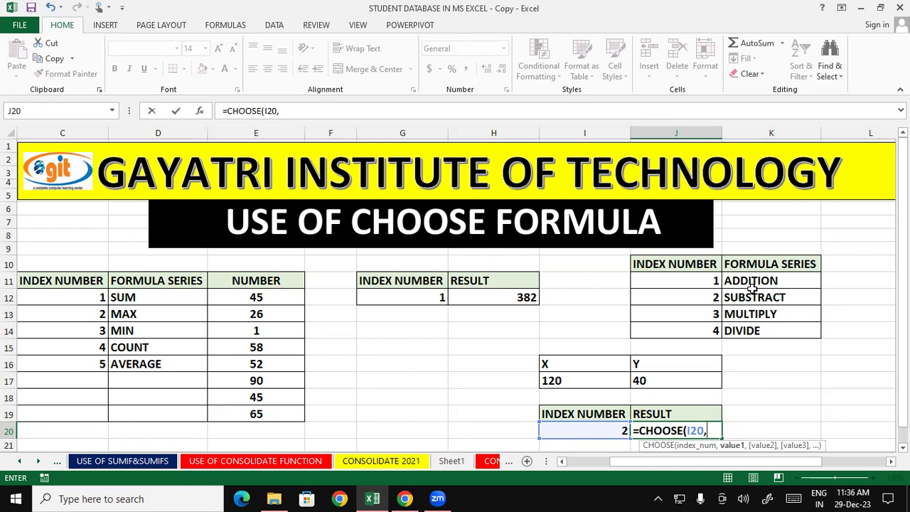
{"action": "left_click", "coordinate": [589, 377]}
{"action": "type", "text": "+"}
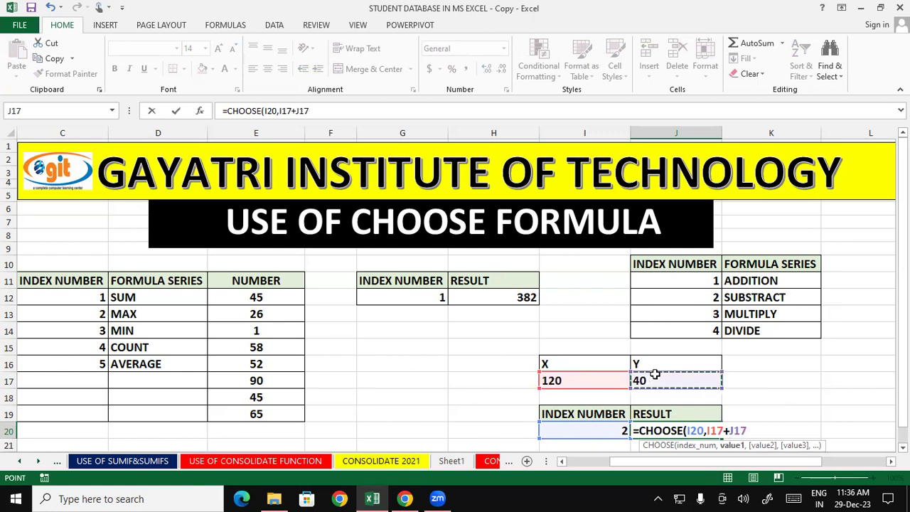
{"action": "type", "text": ","}
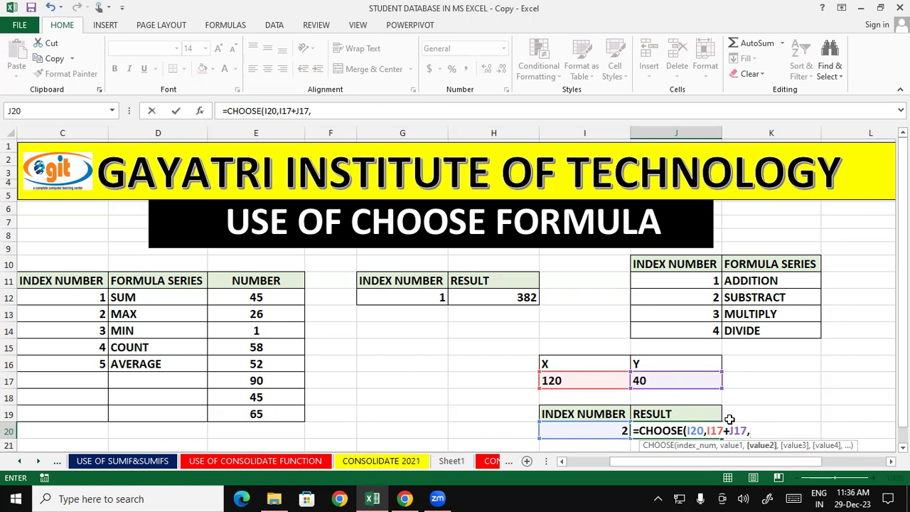
- Add the subtraction I17-J17 and multiplication I17*J17 choices
{"action": "left_click", "coordinate": [562, 379]}
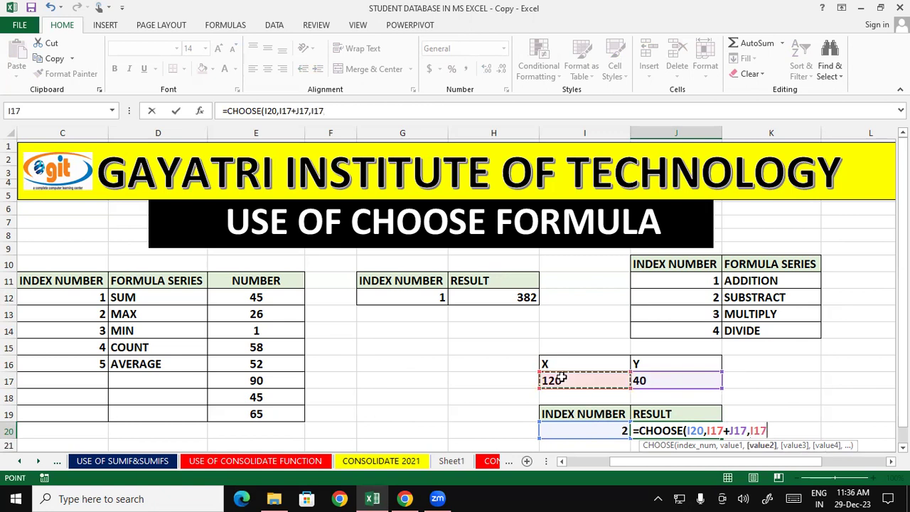
{"action": "type", "text": "-"}
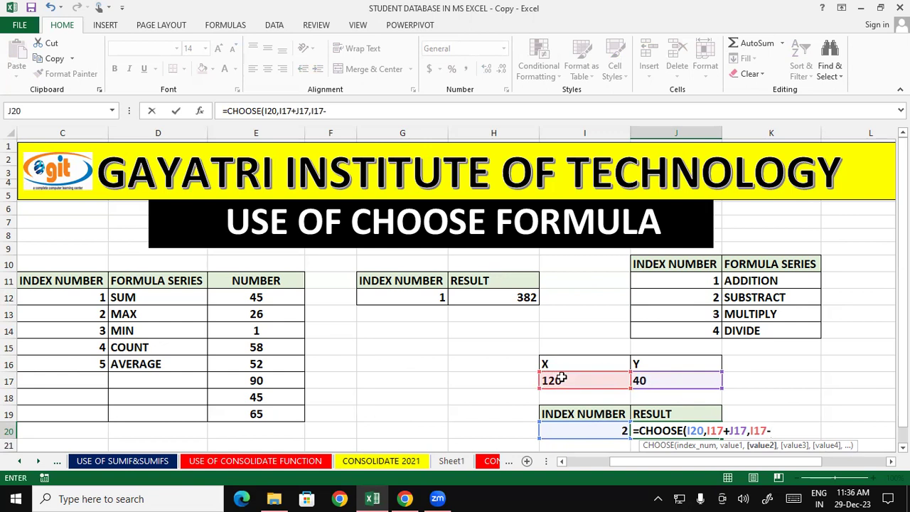
{"action": "left_click", "coordinate": [653, 379]}
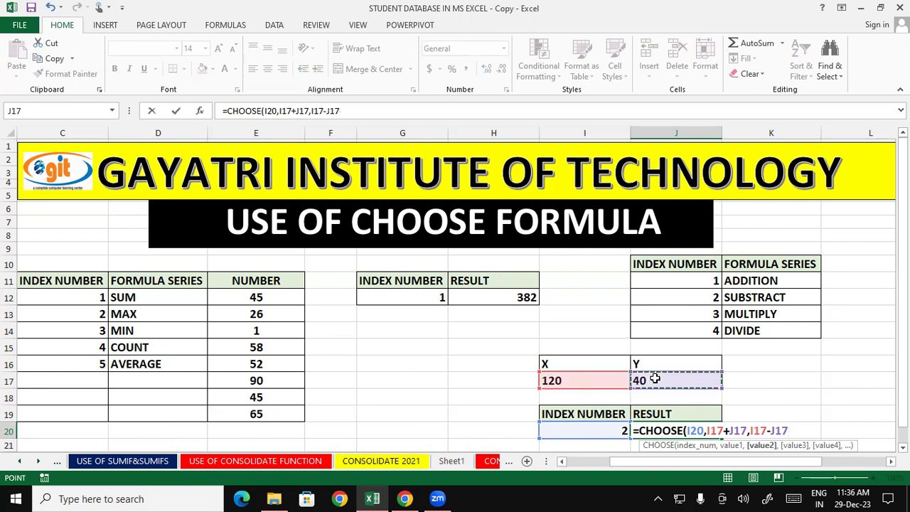
{"action": "type", "text": ","}
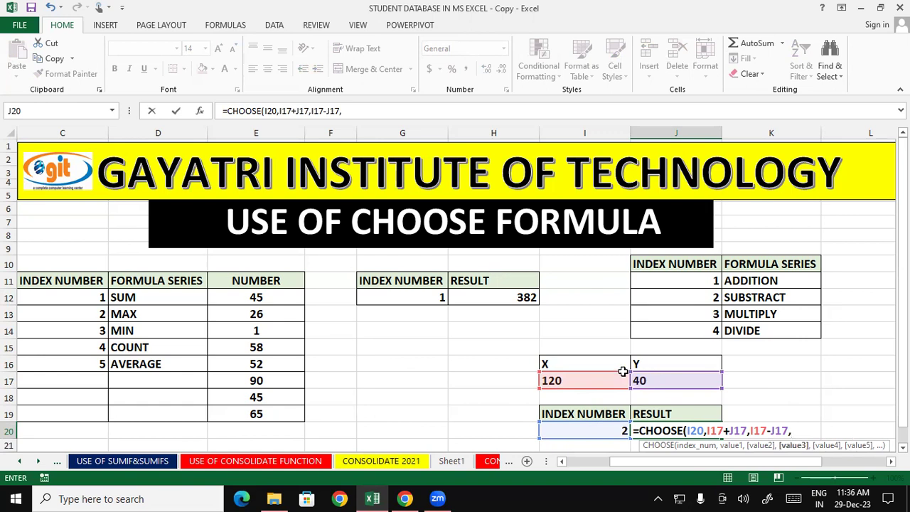
{"action": "left_click", "coordinate": [557, 381]}
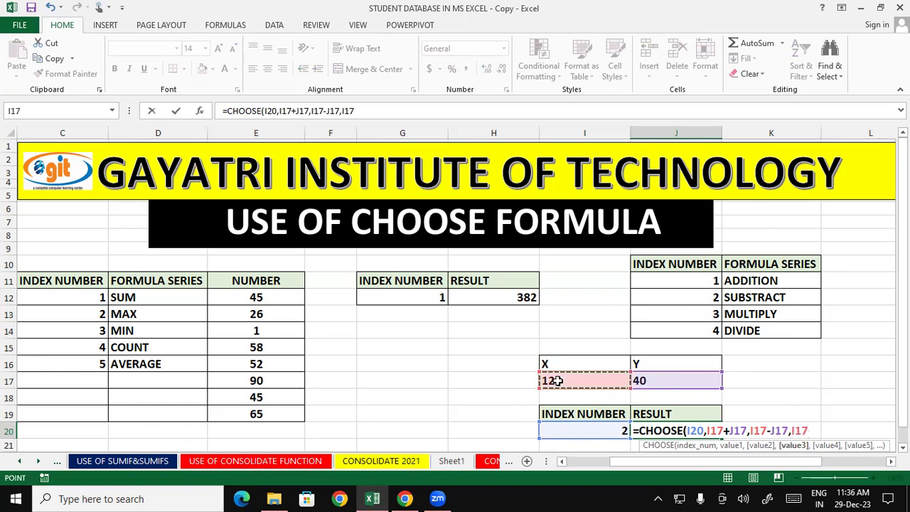
{"action": "type", "text": "*"}
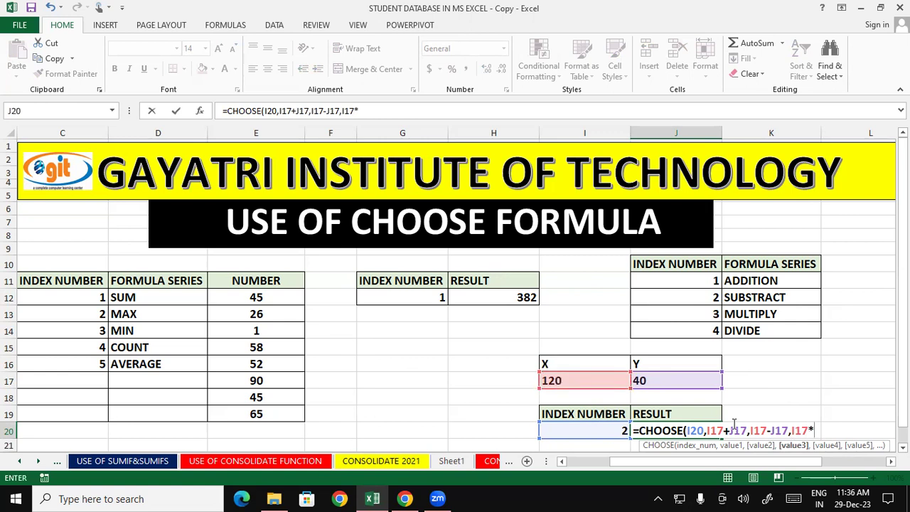
{"action": "left_click", "coordinate": [679, 378]}
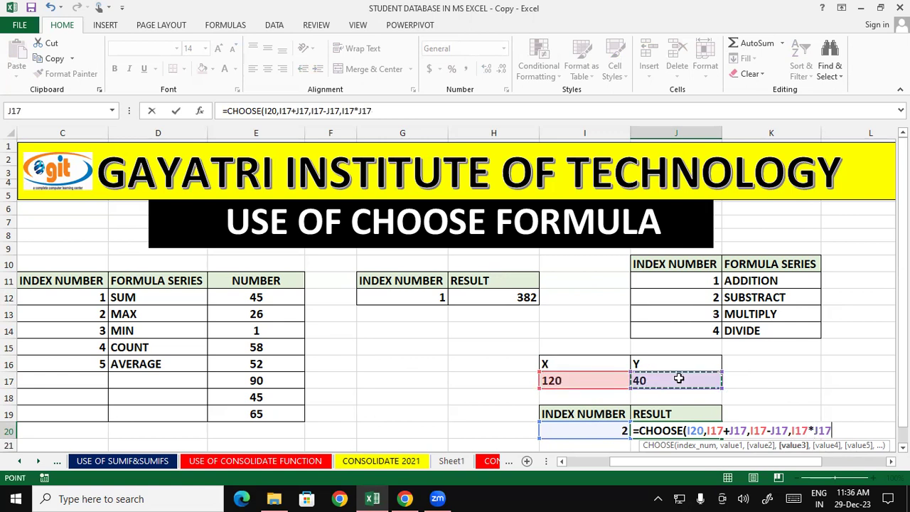
- Add the division choice I17/J17 and enter the formula, showing 80 for index 2
{"action": "type", "text": ","}
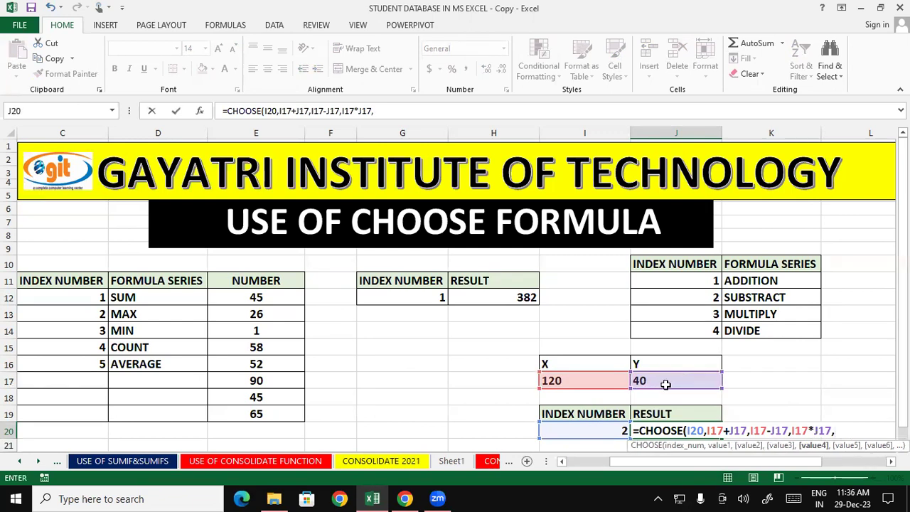
{"action": "left_click", "coordinate": [585, 378]}
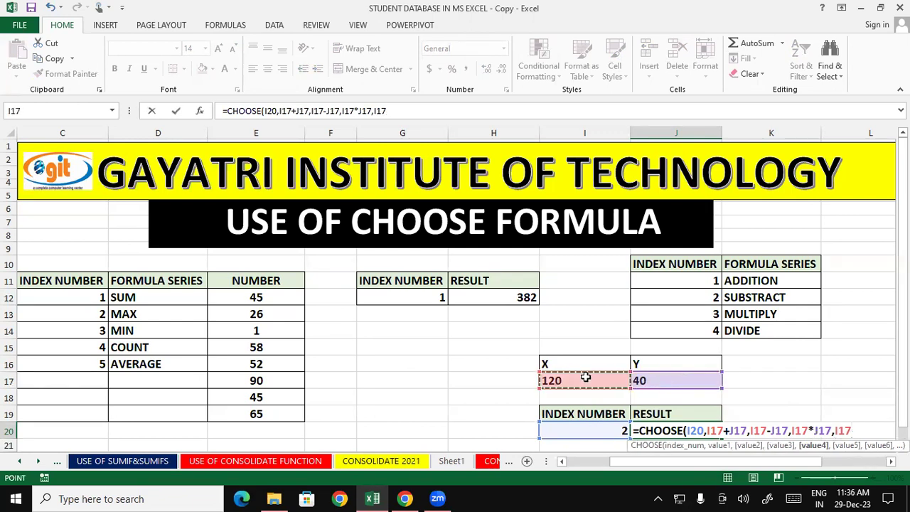
{"action": "type", "text": "/"}
{"action": "left_click", "coordinate": [678, 381]}
{"action": "type", "text": ")"}
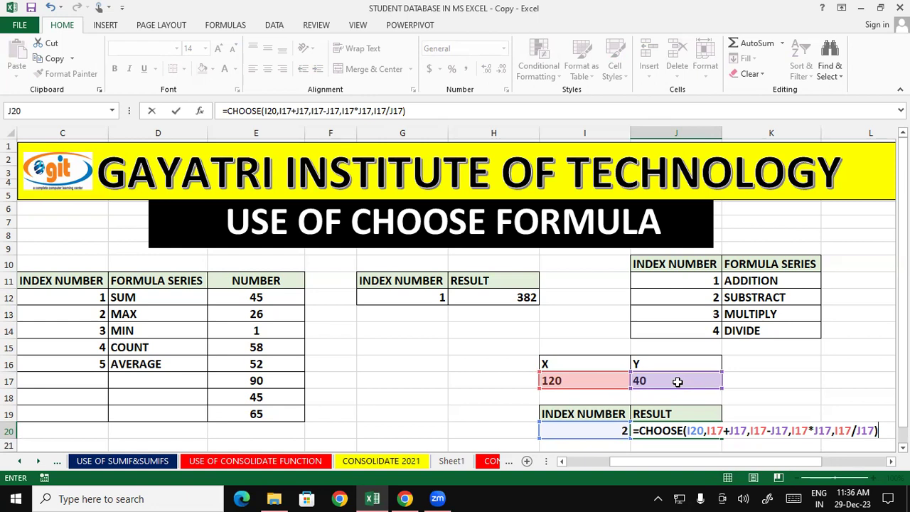
{"action": "key", "text": "Return"}
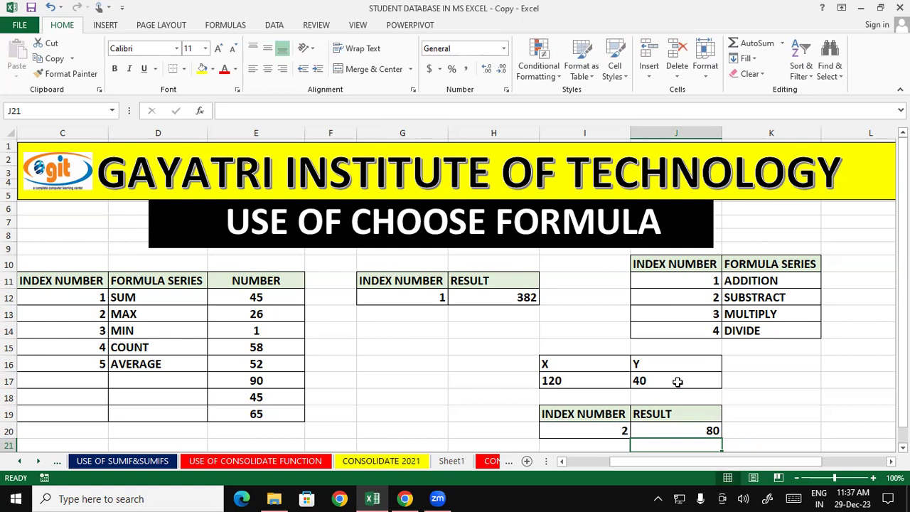
- Try index 1 and then 3 in I20, giving 160 and 4800 in J20
{"action": "left_click", "coordinate": [785, 296]}
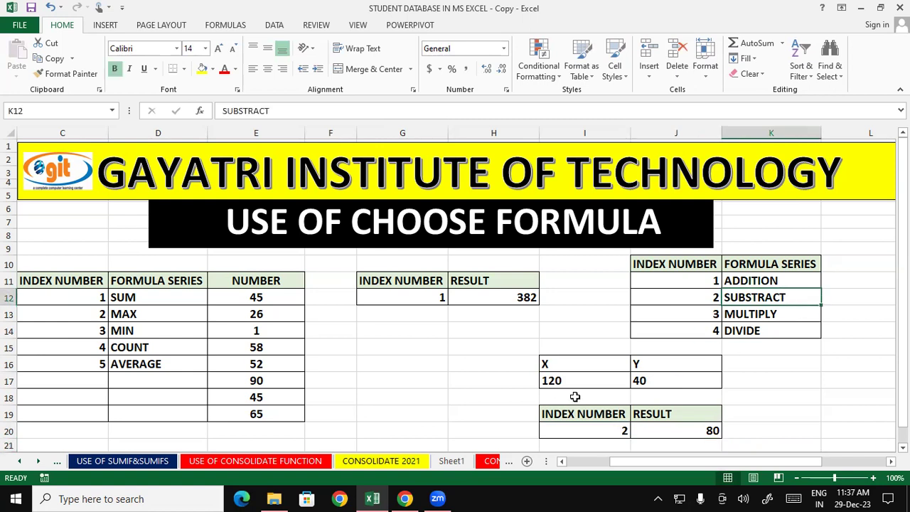
{"action": "left_click", "coordinate": [600, 434]}
{"action": "type", "text": "1"}
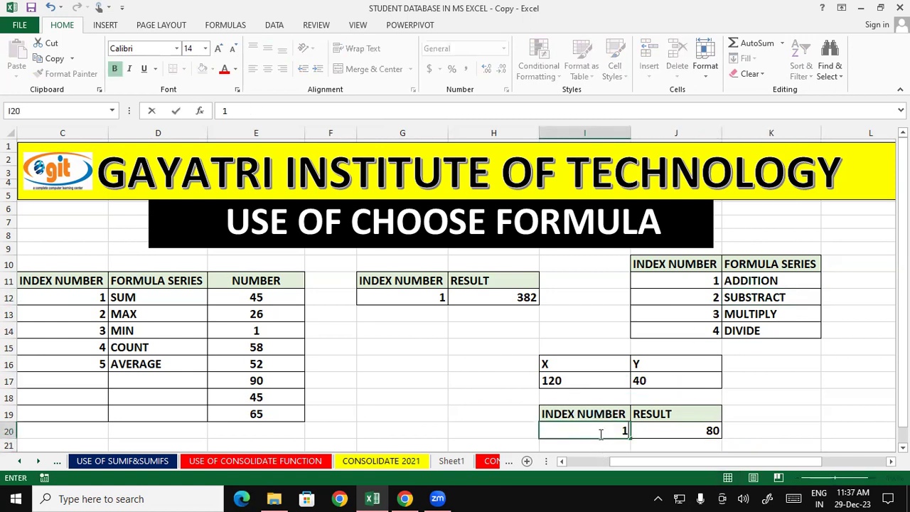
{"action": "left_click", "coordinate": [818, 418]}
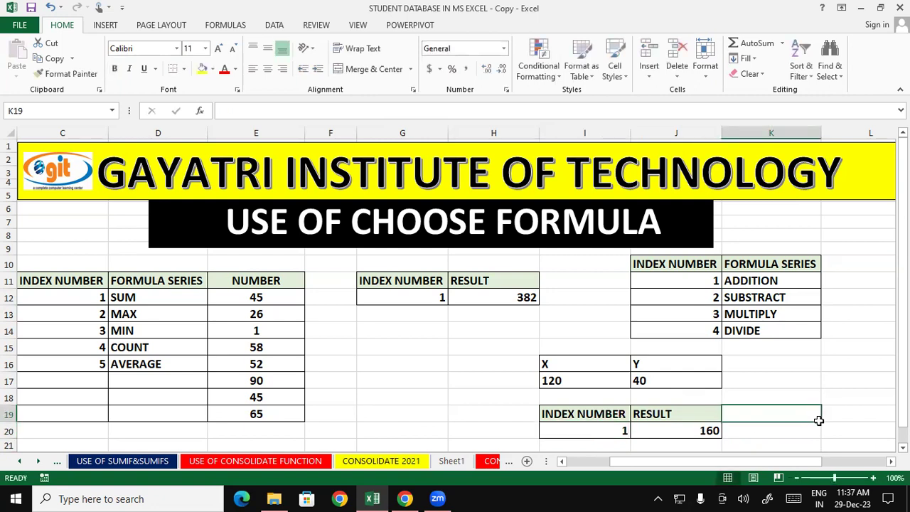
{"action": "left_click", "coordinate": [598, 424]}
{"action": "type", "text": "3"}
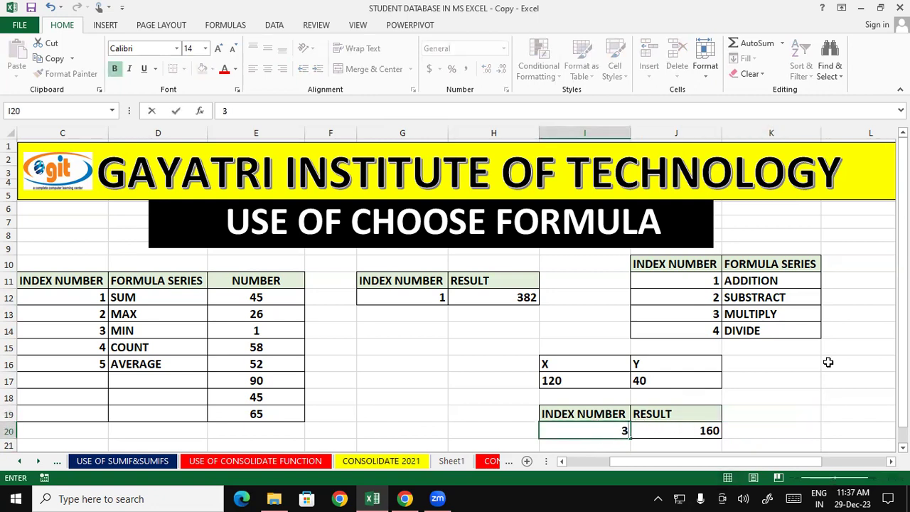
{"action": "left_click", "coordinate": [829, 362]}
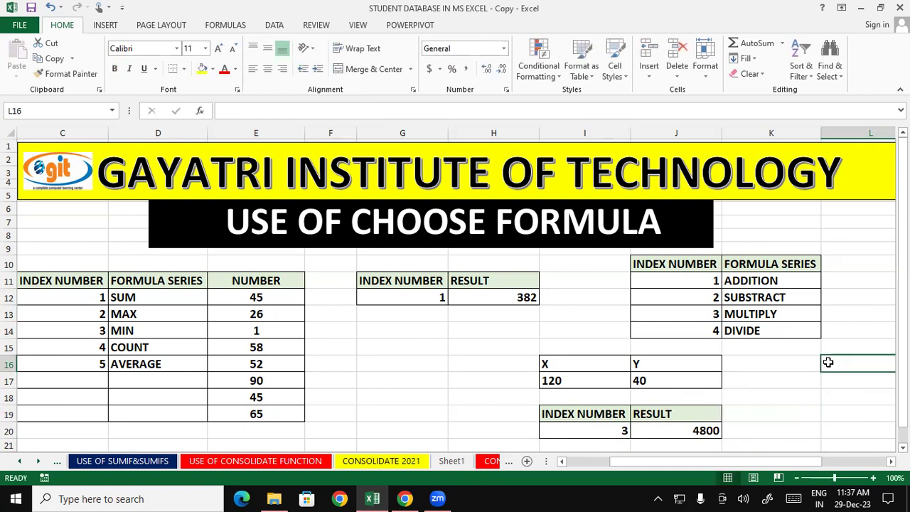
- Set the index in I20 to 4 so J20 shows the quotient 3
{"action": "double_click", "coordinate": [623, 428]}
{"action": "key", "text": "BackSpace"}
{"action": "type", "text": "4"}
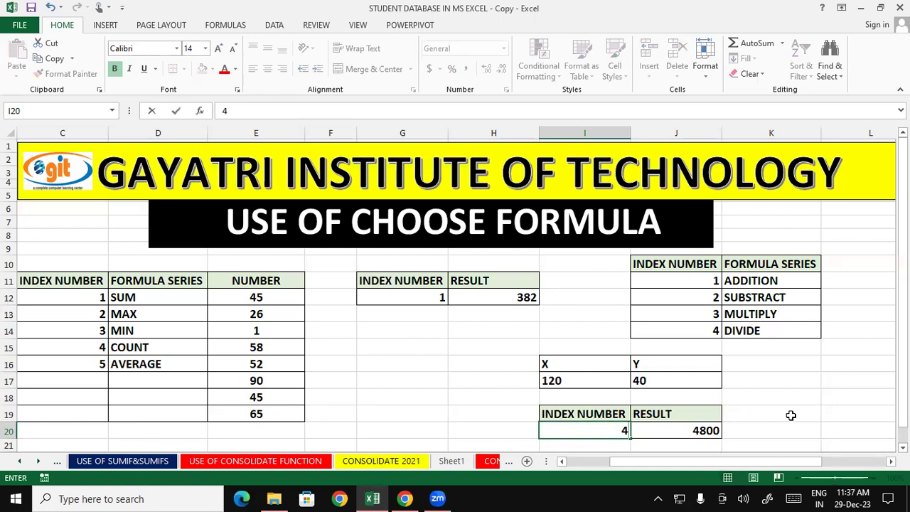
{"action": "left_click", "coordinate": [791, 415]}
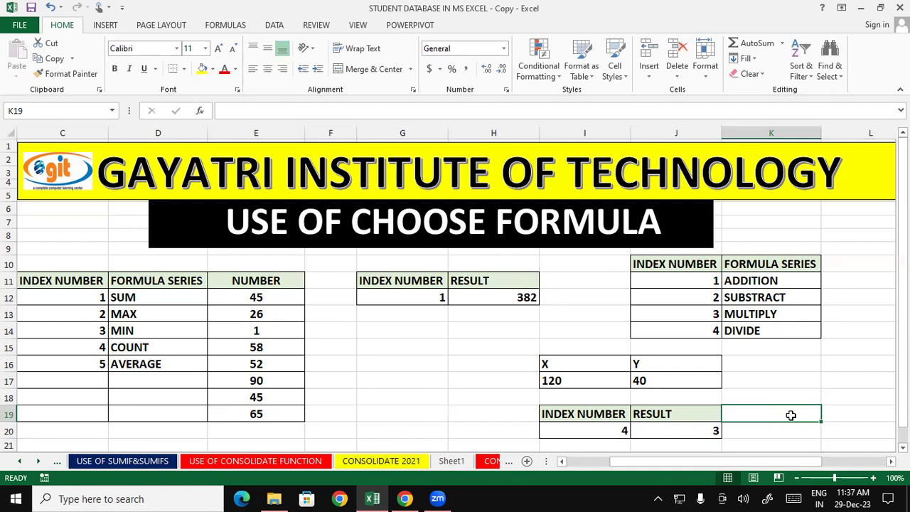
{"action": "key", "text": "super+r"}
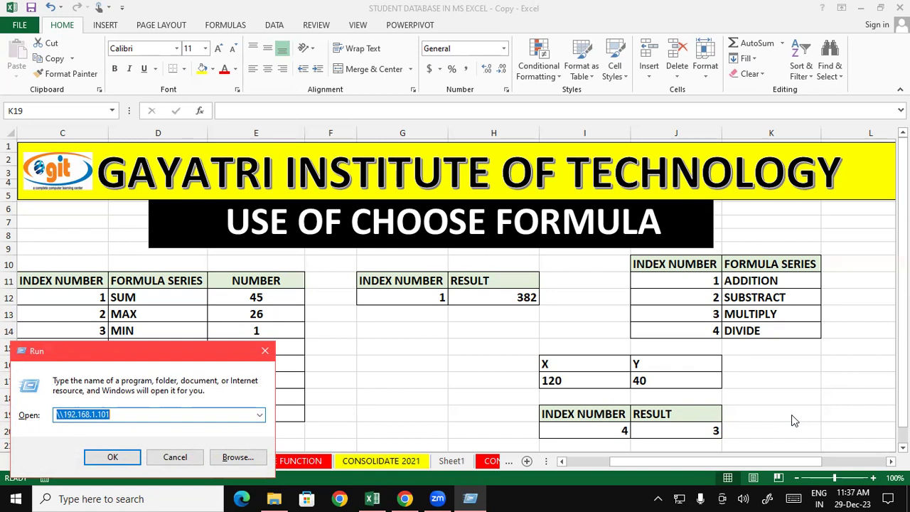
- Launch Notepad from the Run dialog, maximize its window, and begin typing =choose(
{"action": "type", "text": "no"}
{"action": "type", "text": "e"}
{"action": "type", "text": "ad"}
{"action": "key", "text": "Return"}
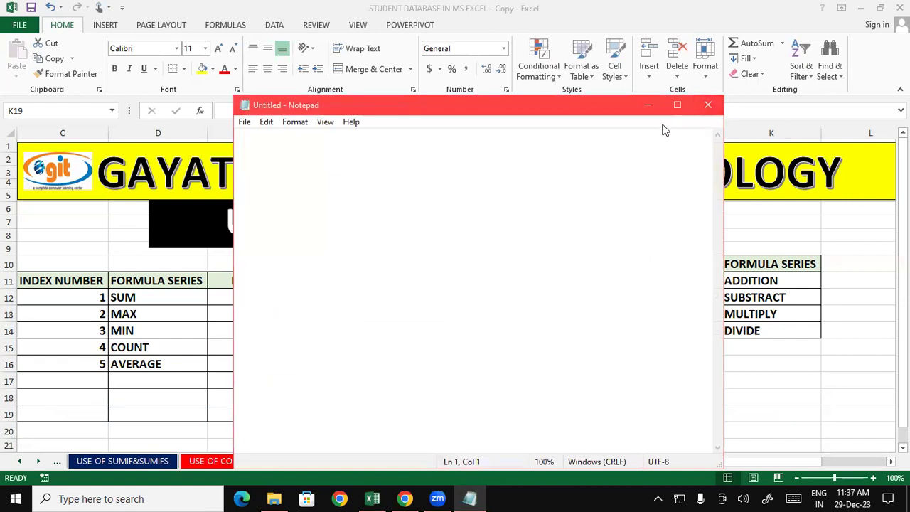
{"action": "left_click_drag", "start_coordinate": [602, 119], "coordinate": [455, 176]}
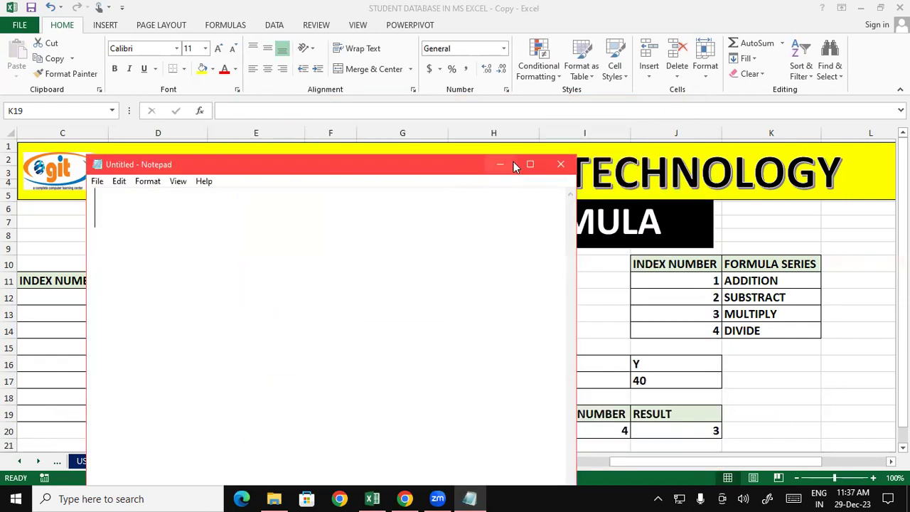
{"action": "left_click", "coordinate": [526, 163]}
{"action": "type", "text": "=choose("}
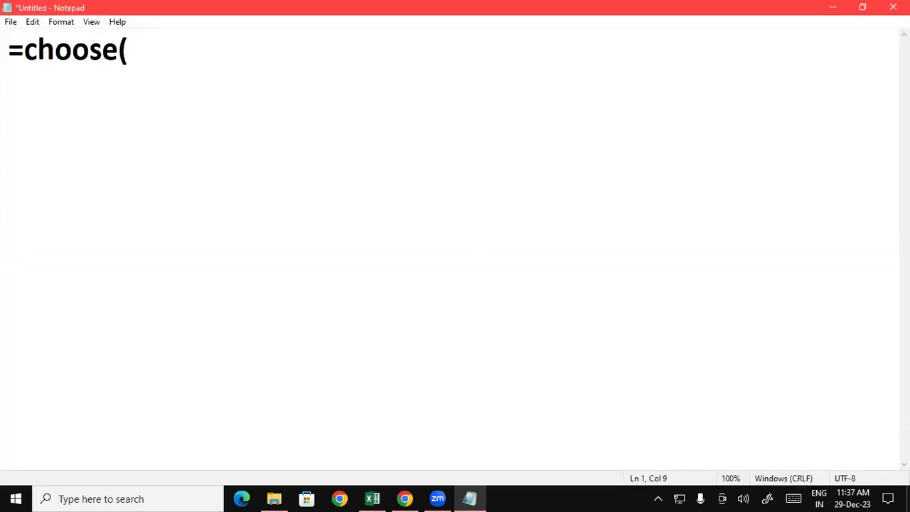
{"action": "type", "text": "su"}
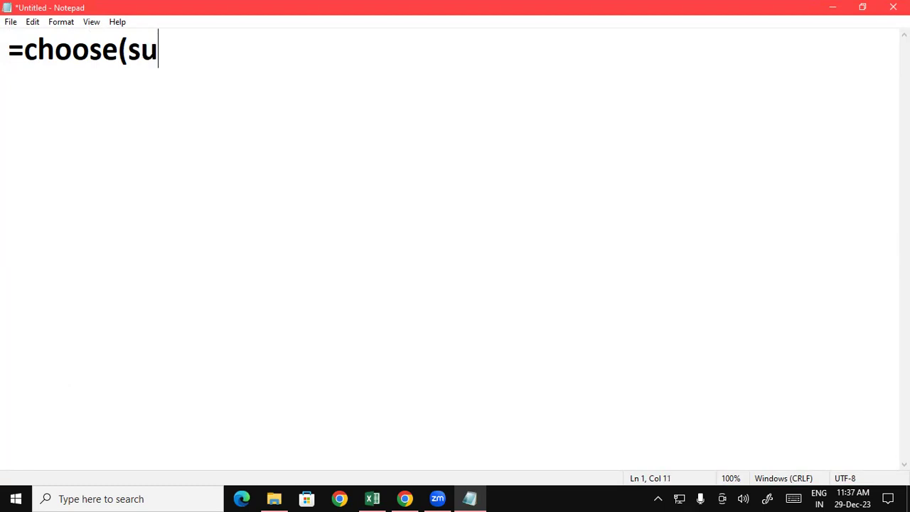
- Write the CHOOSE syntax with index number and sum, max, min, count, average of all numbers
{"action": "key", "text": "BackSpace"}
{"action": "key", "text": "BackSpace"}
{"action": "type", "text": "se"}
{"action": "type", "text": "lect single index number"}
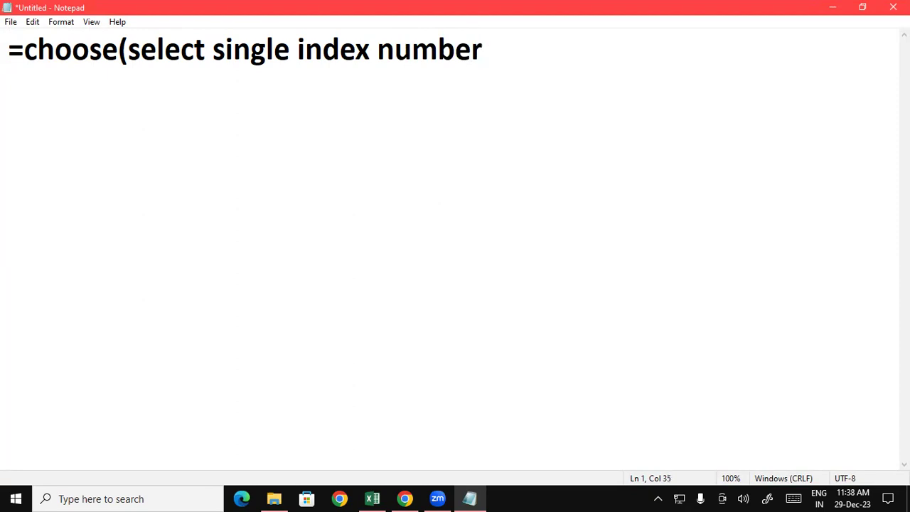
{"action": "type", "text": ","}
{"action": "type", "text": "sum"}
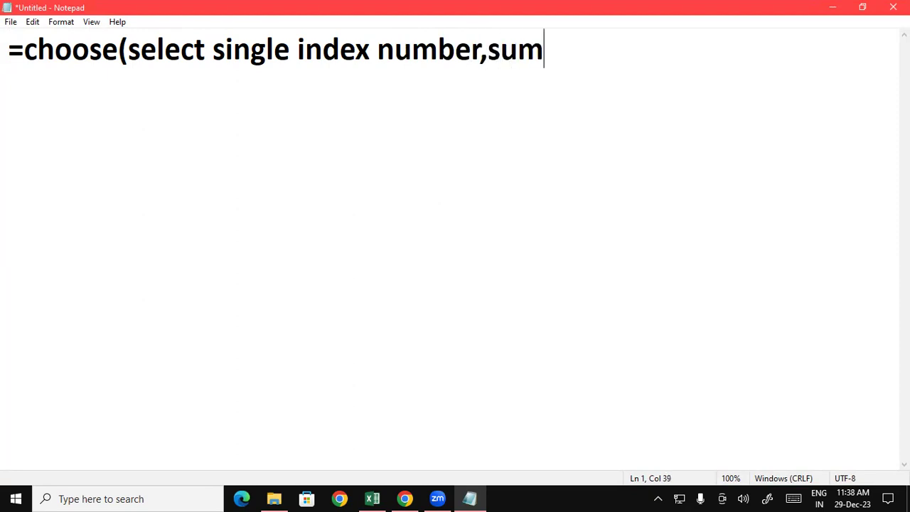
{"action": "type", "text": "(sele"}
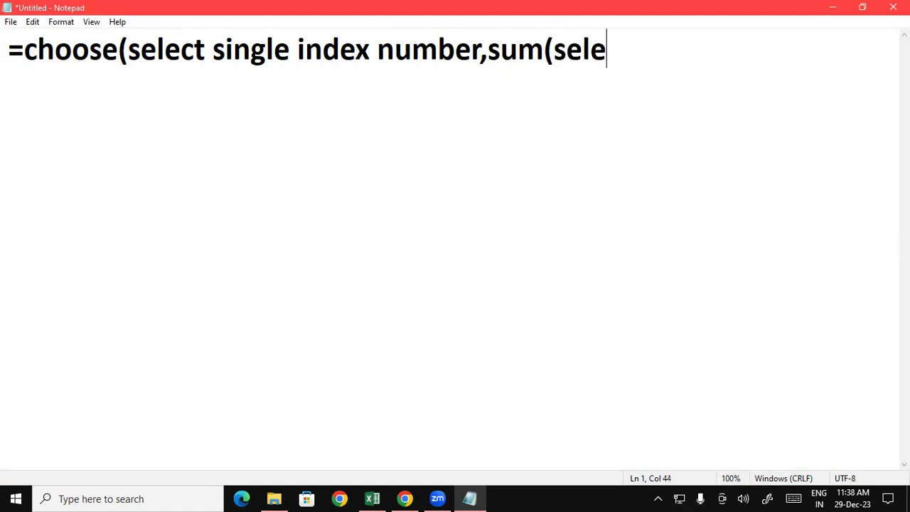
{"action": "type", "text": "ct all number"}
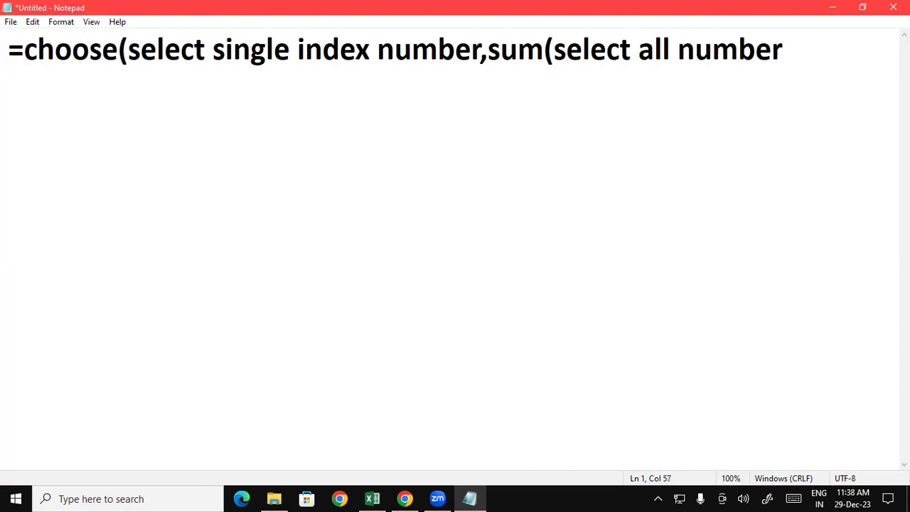
{"action": "type", "text": "),"}
{"action": "type", "text": "max(select all nu"}
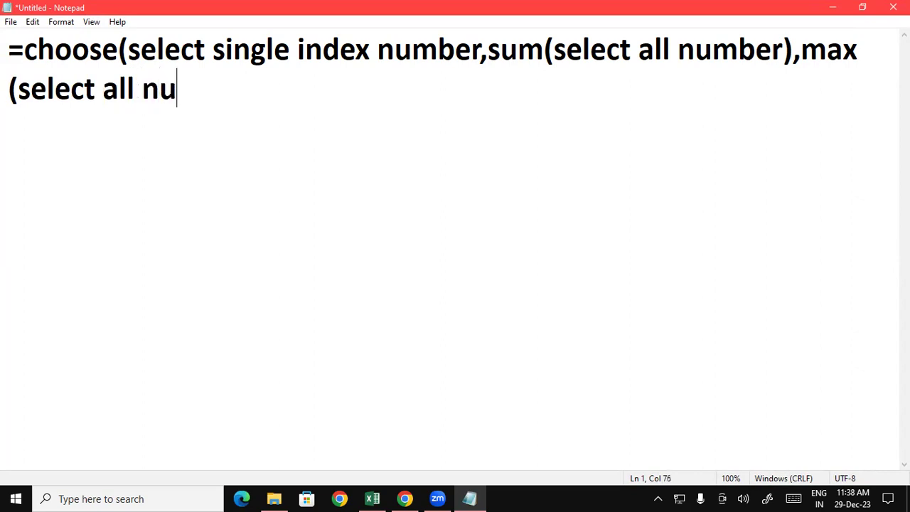
{"action": "type", "text": "mber"}
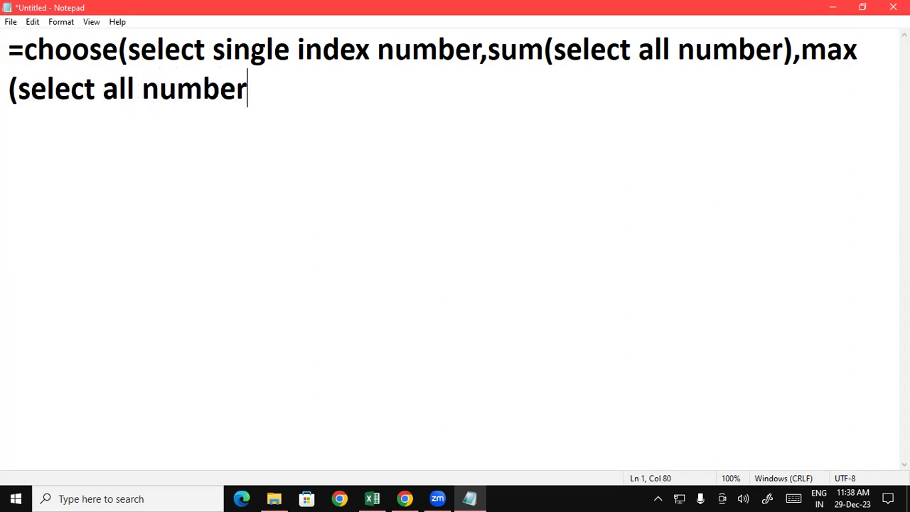
{"action": "type", "text": "),min(sel"}
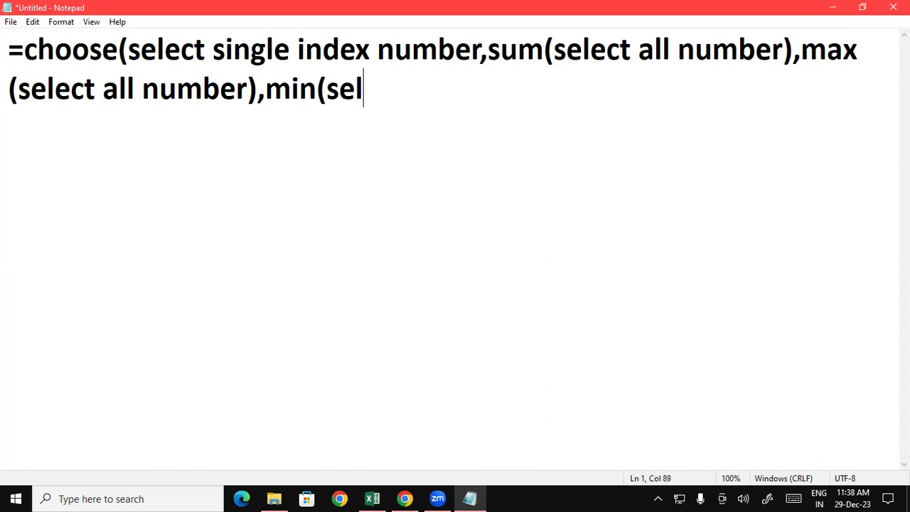
{"action": "type", "text": "ect all number),"}
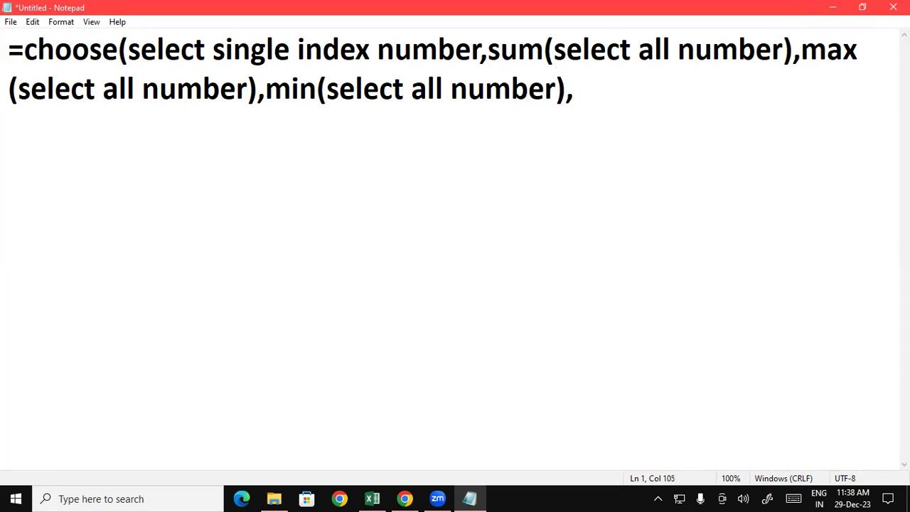
{"action": "type", "text": "count(select all number"}
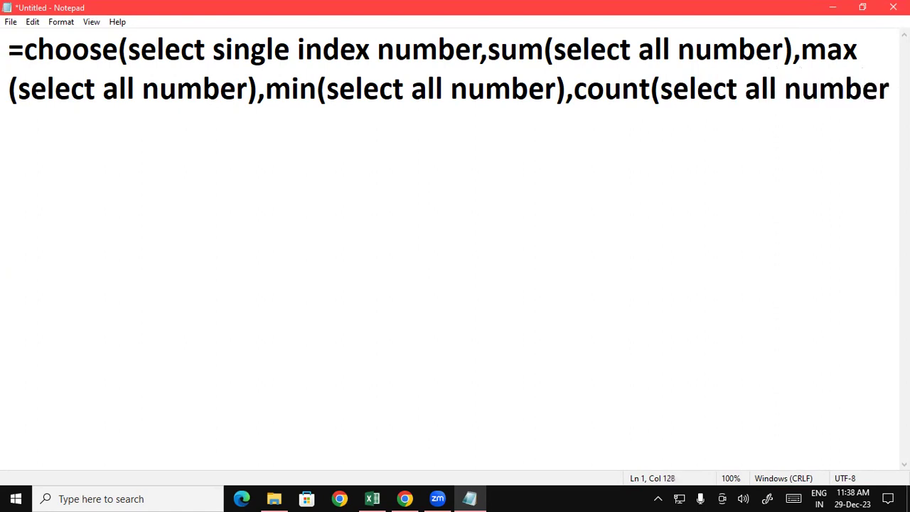
{"action": "type", "text": "),"}
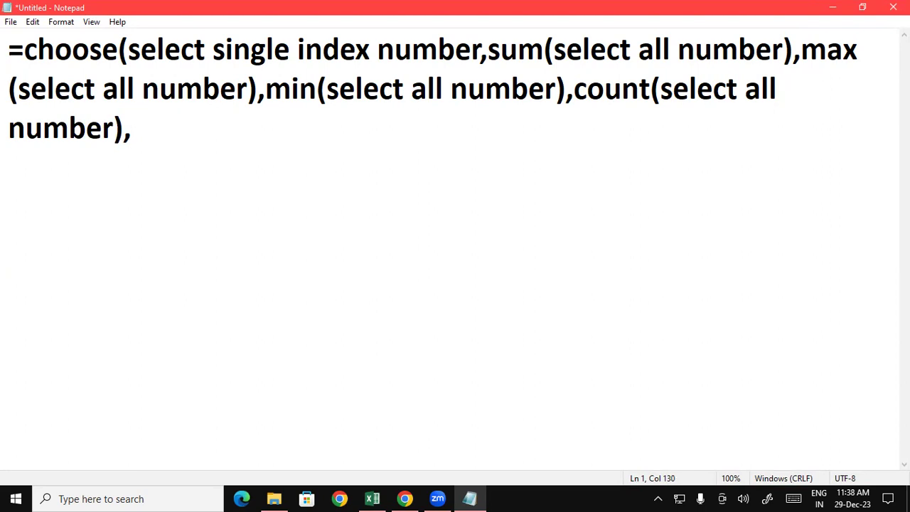
{"action": "type", "text": "average"}
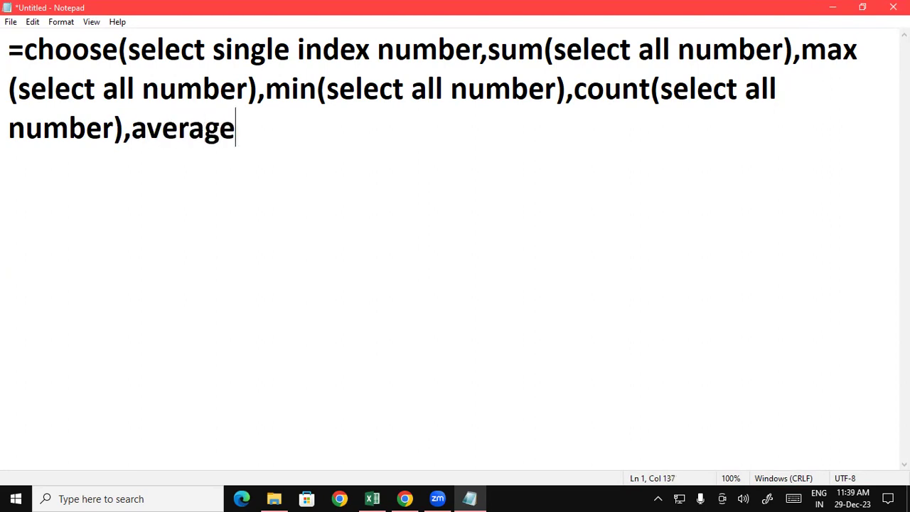
{"action": "type", "text": "(select all nu"}
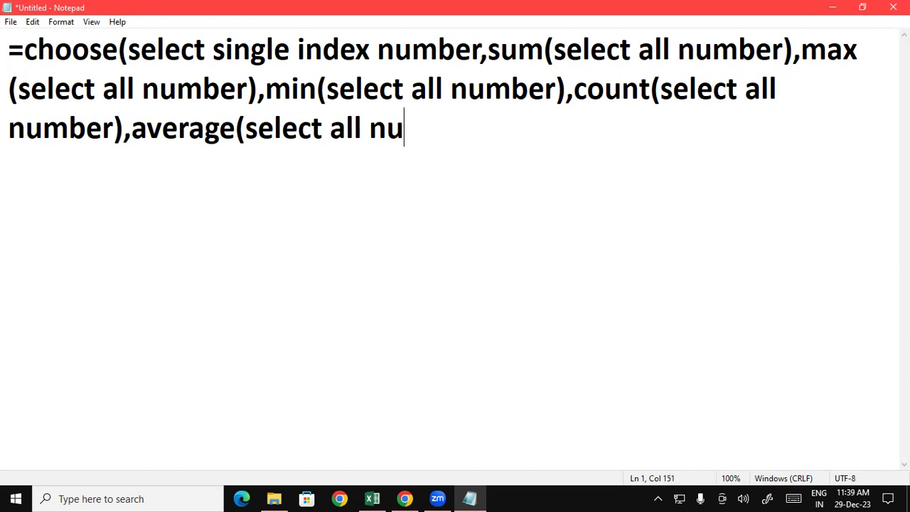
{"action": "type", "text": "mber))"}
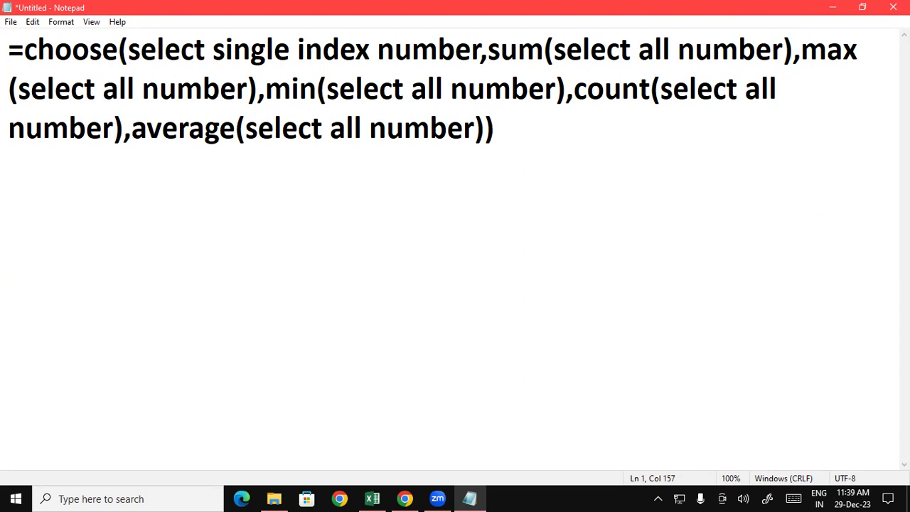
{"action": "key", "text": "Return"}
{"action": "key", "text": "Return"}
- Start the second line as =choose(select single index number(xvalue+yvalue), fixing typos
{"action": "type", "text": "="}
{"action": "type", "text": "choo"}
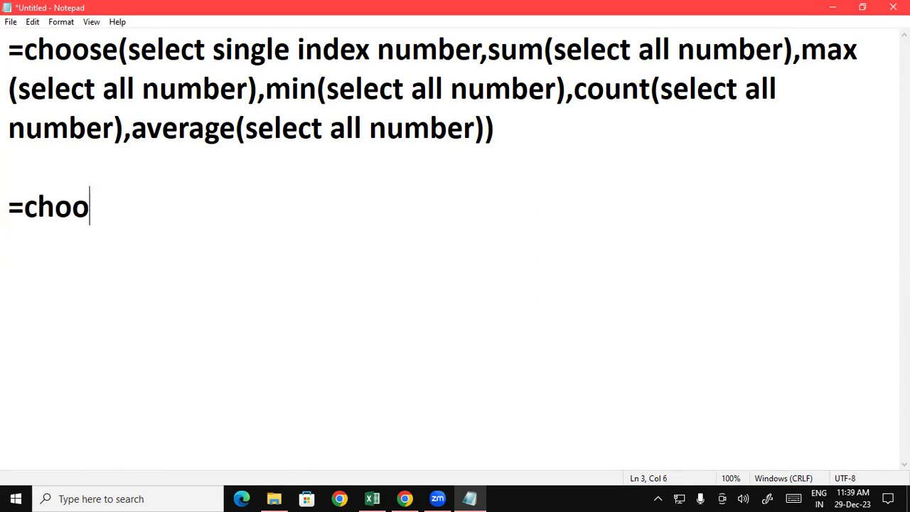
{"action": "type", "text": "se(a"}
{"action": "key", "text": "BackSpace"}
{"action": "type", "text": "select "}
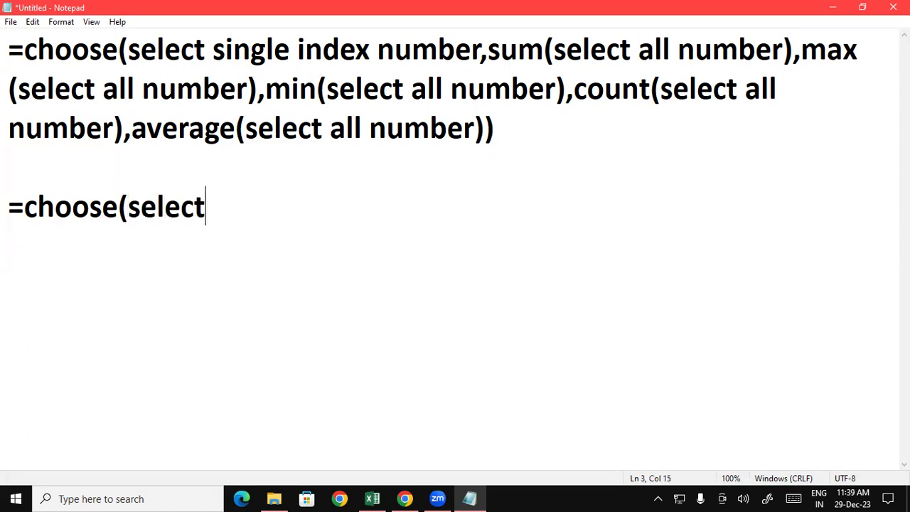
{"action": "type", "text": "single ind"}
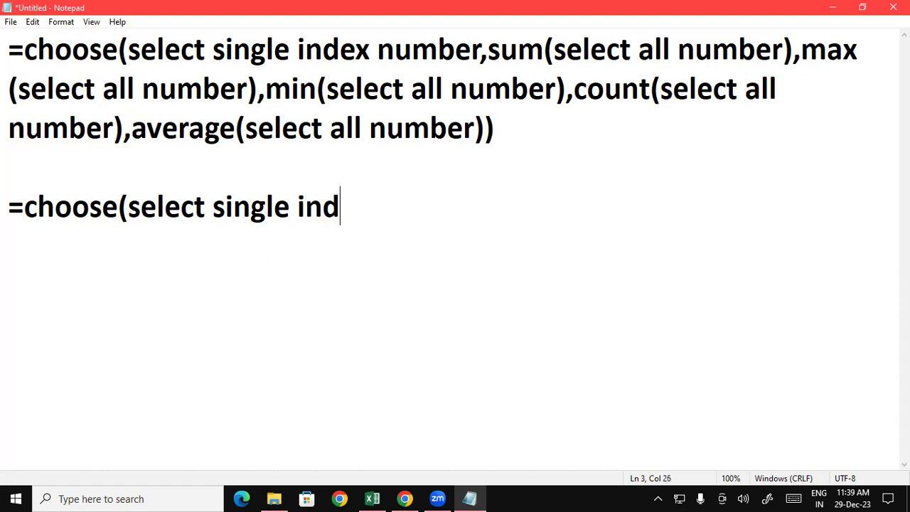
{"action": "type", "text": "ex number("}
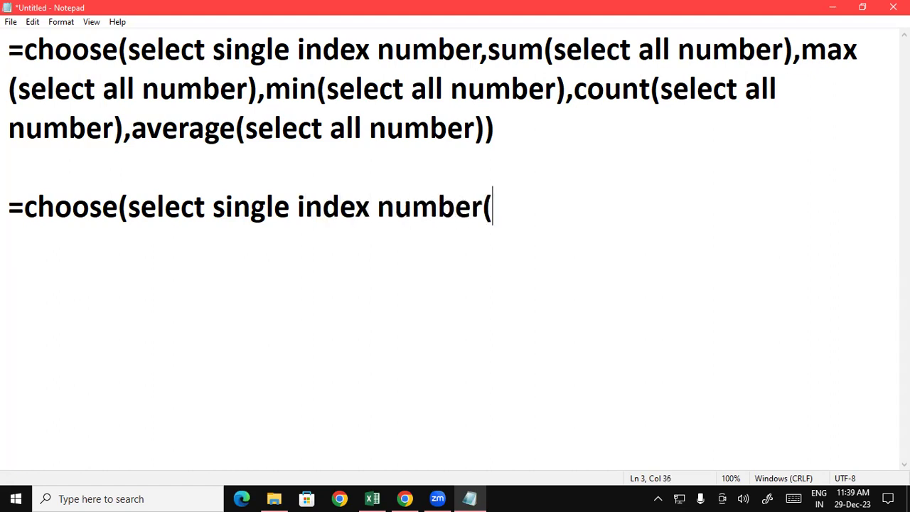
{"action": "type", "text": "x"}
{"action": "type", "text": "value"}
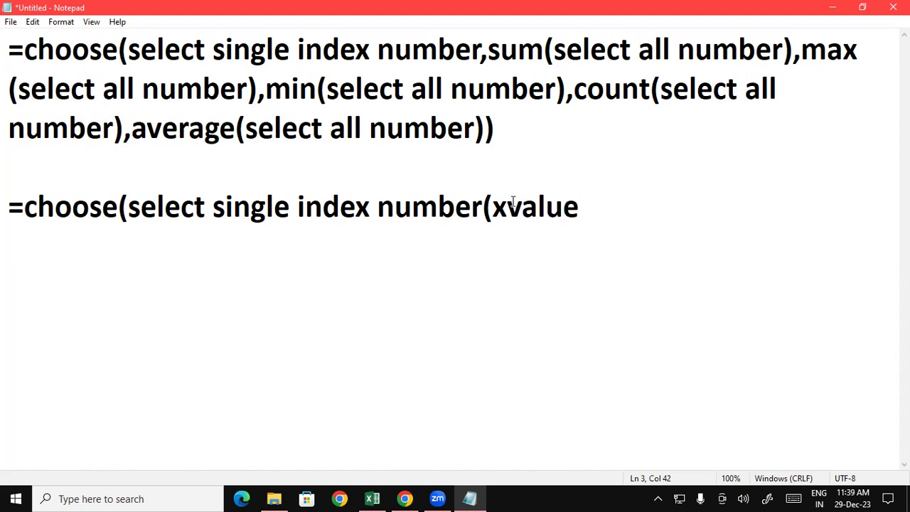
{"action": "type", "text": "+yvalue)"}
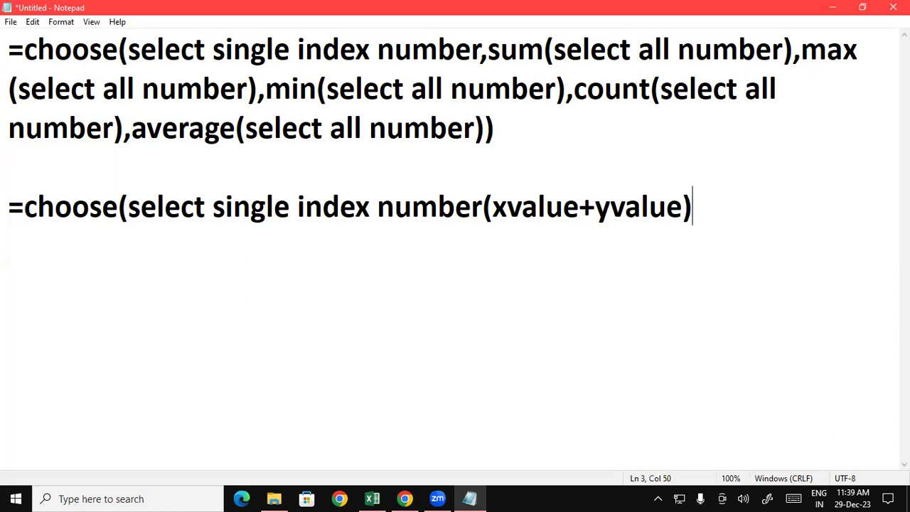
{"action": "type", "text": ","}
{"action": "left_click", "coordinate": [375, 498]}
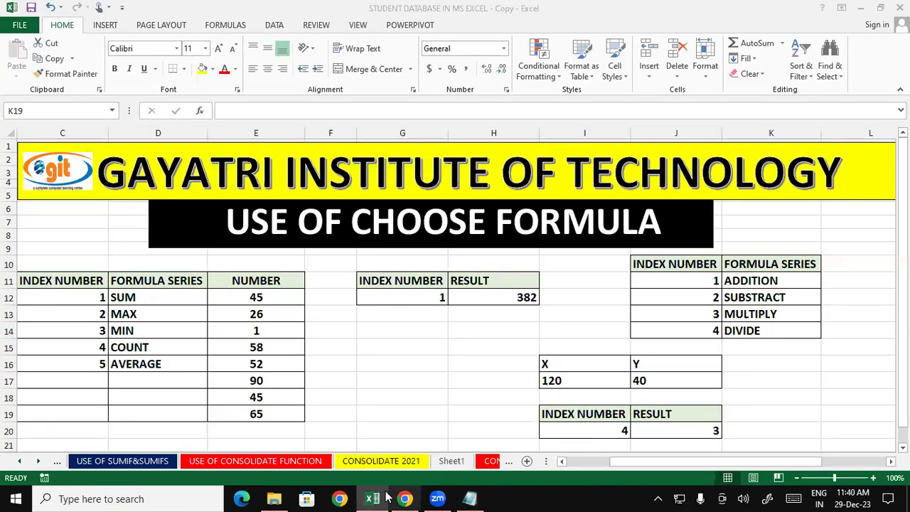
{"action": "left_click", "coordinate": [659, 430]}
{"action": "double_click", "coordinate": [661, 430]}
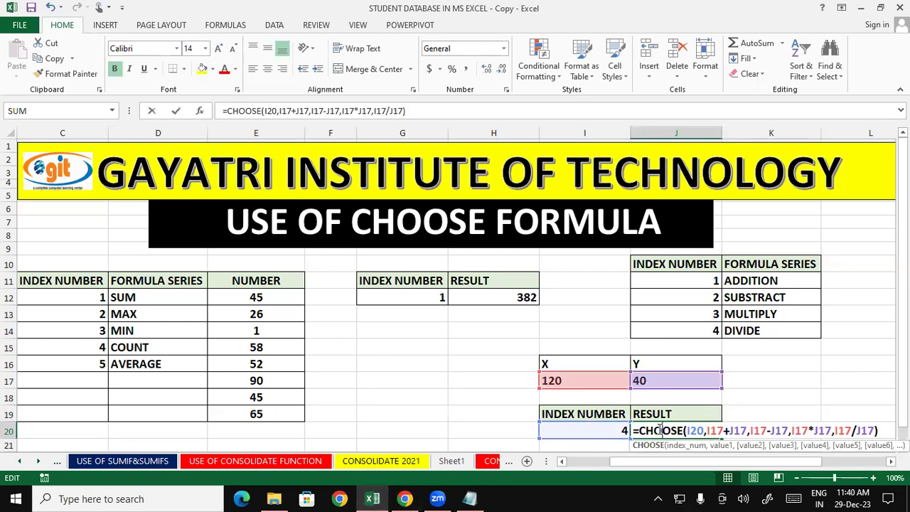
{"action": "left_click", "coordinate": [883, 430]}
{"action": "key", "text": "Return"}
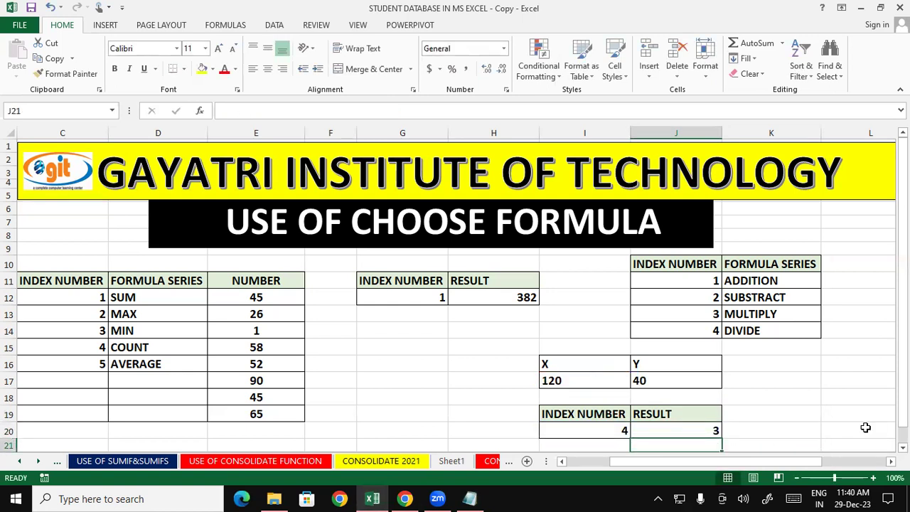
{"action": "left_click", "coordinate": [470, 499]}
{"action": "key", "text": "BackSpace"}
{"action": "key", "text": "BackSpace"}
- Replace the stray bracket after 'number' with a comma in the second syntax
{"action": "type", "text": ","}
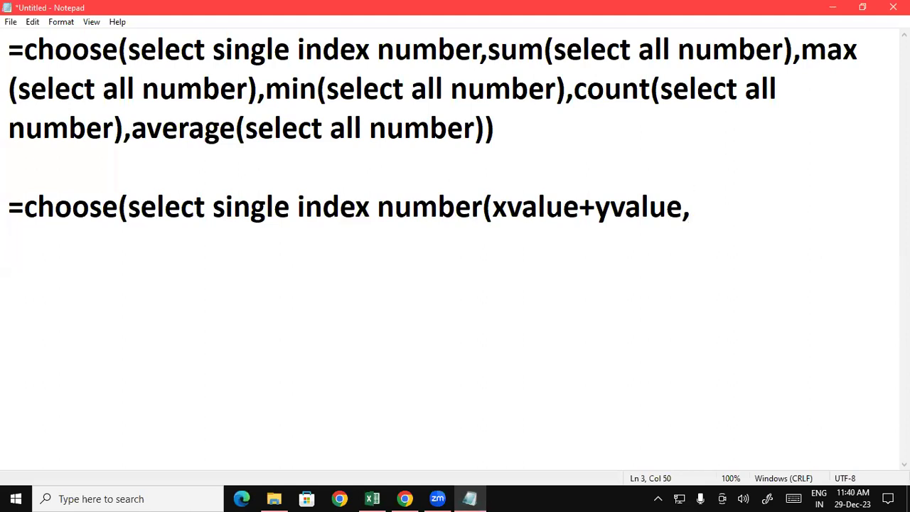
{"action": "left_click", "coordinate": [493, 207]}
{"action": "key", "text": "BackSpace"}
{"action": "type", "text": ","}
- Append xvalue-yvalue, xvalue*yvalue and xvalue/yvalue) to finish the second CHOOSE syntax
{"action": "left_click", "coordinate": [720, 214]}
{"action": "type", "text": "xvalue"}
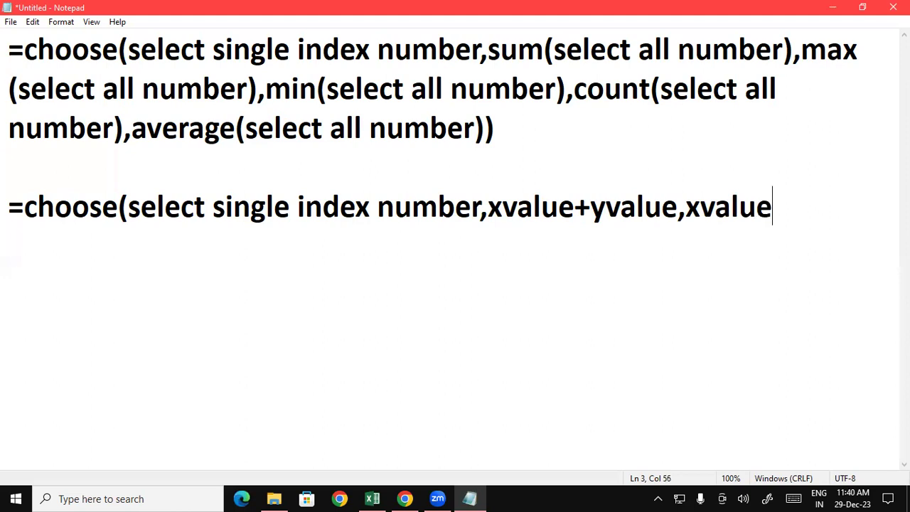
{"action": "type", "text": "-yvalue"}
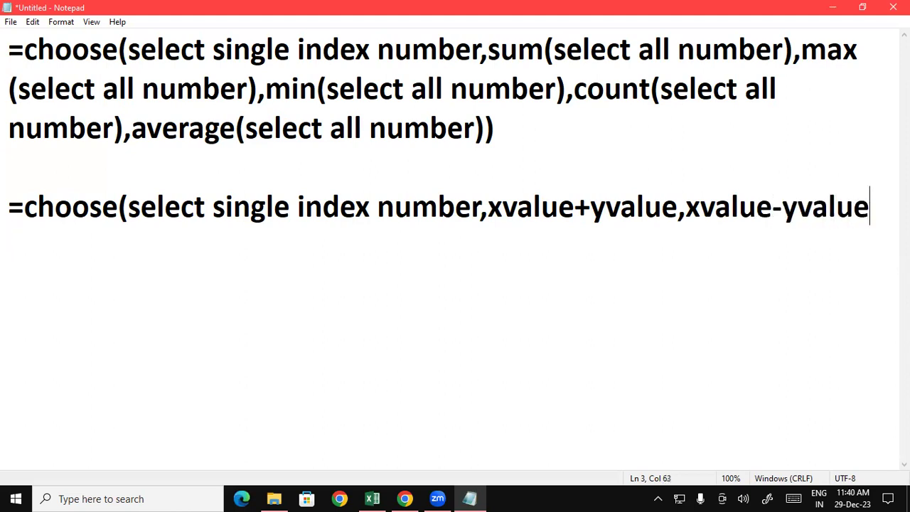
{"action": "type", "text": ","}
{"action": "type", "text": "xvalue"}
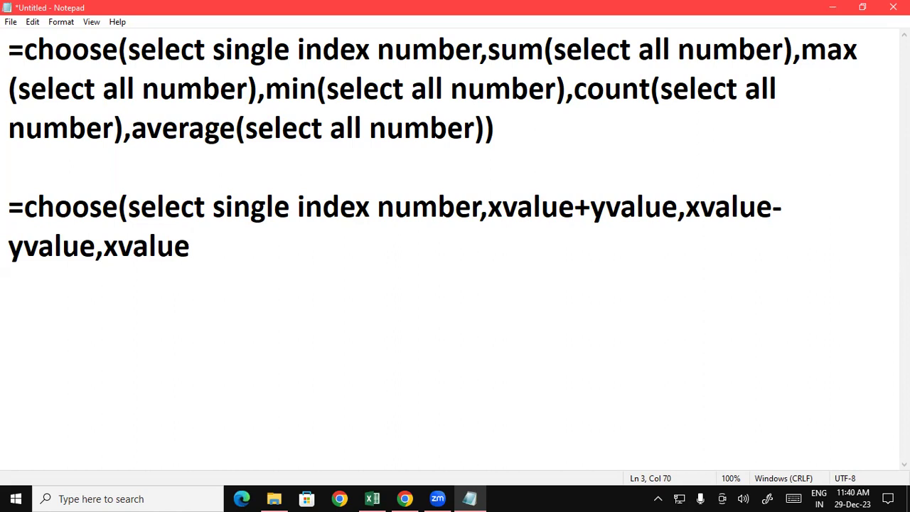
{"action": "type", "text": "*y"}
{"action": "type", "text": "val"}
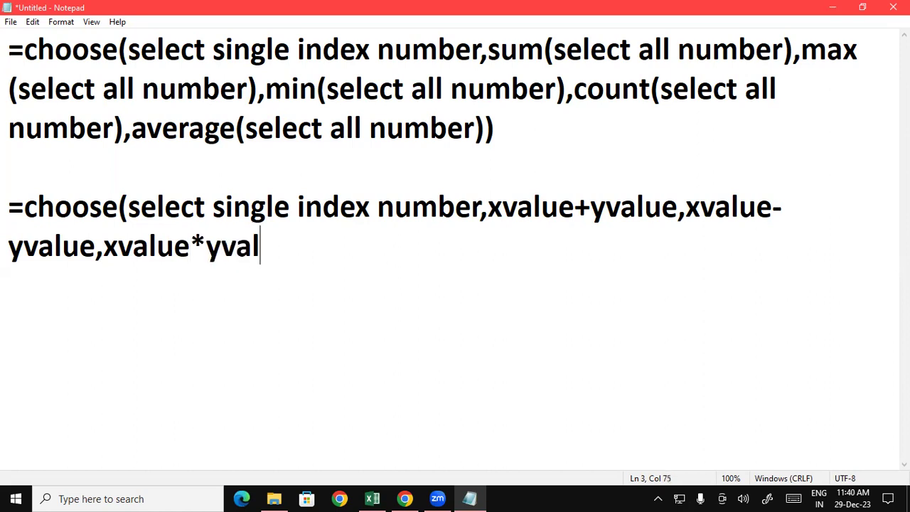
{"action": "type", "text": "ue"}
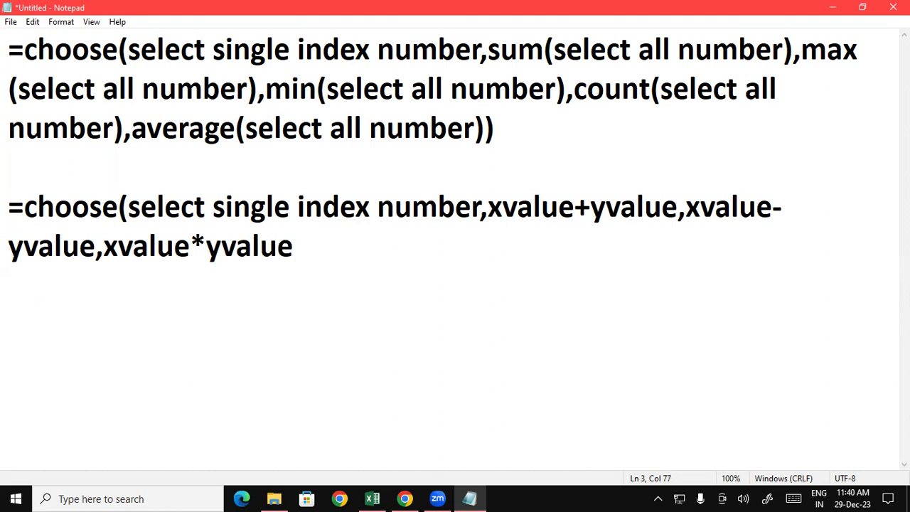
{"action": "type", "text": ",x"}
{"action": "type", "text": "vale"}
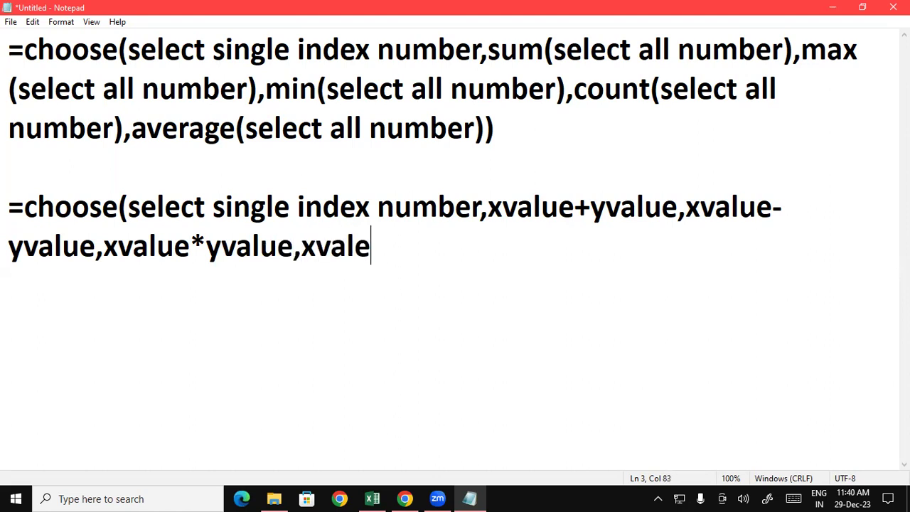
{"action": "key", "text": "BackSpace"}
{"action": "type", "text": "ue/yvalue)"}
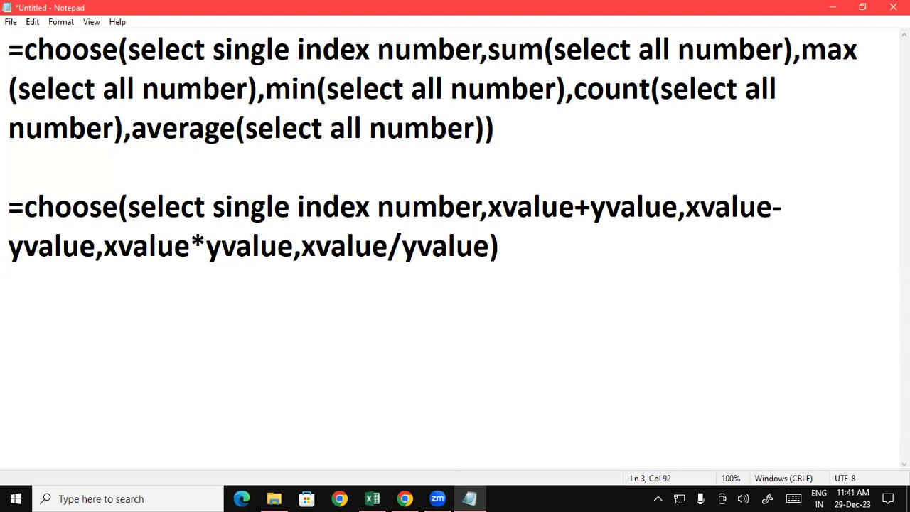